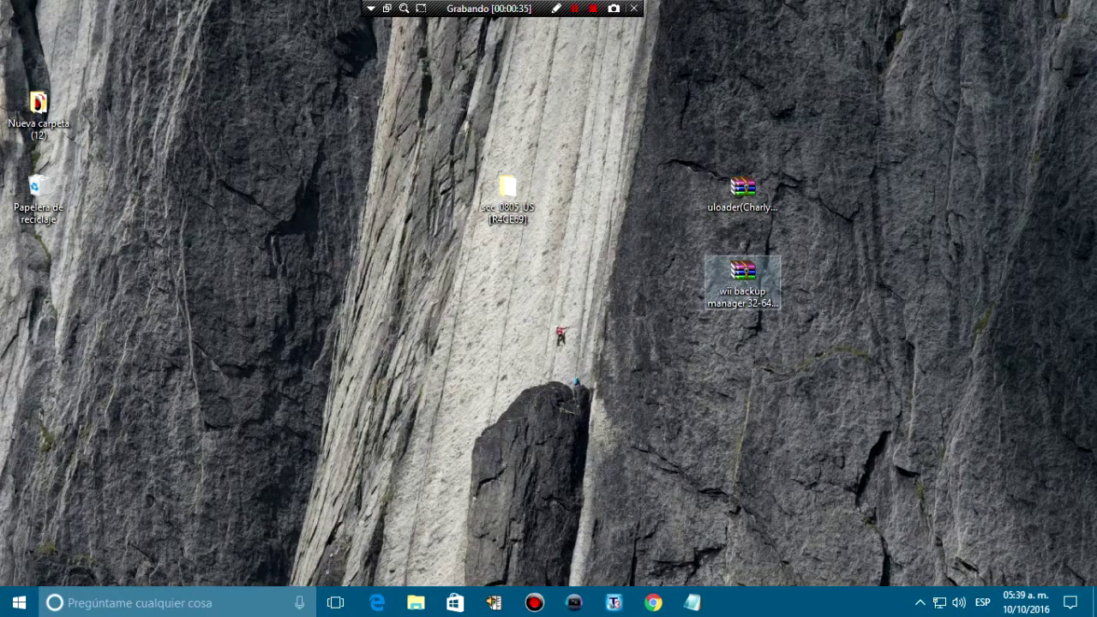
- Extract the wii backup manager archive onto the desktop, then spread its folder and the scc_0805_US [R4CE69] folder across the desktop
right_click(712, 274)
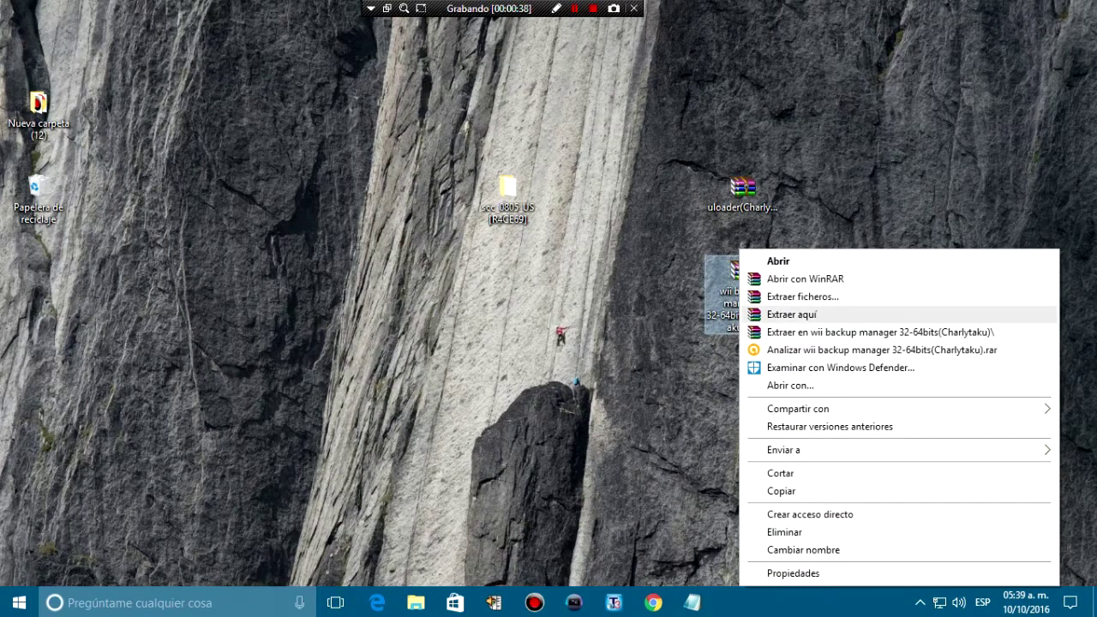
left_click(789, 313)
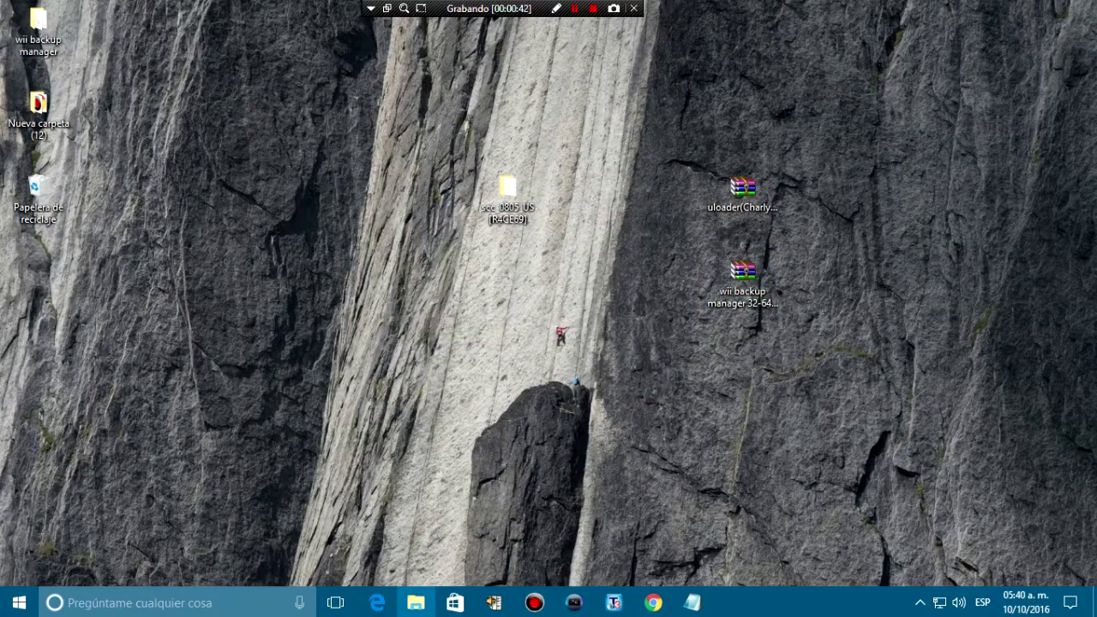
left_click_drag(39, 25, 610, 280)
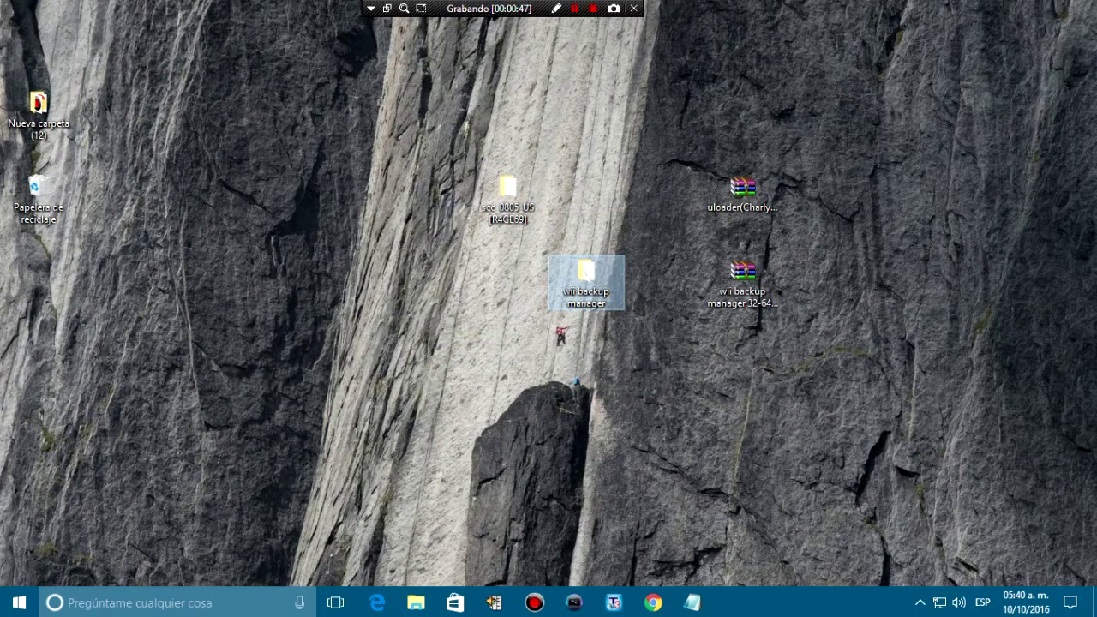
left_click_drag(507, 195, 351, 196)
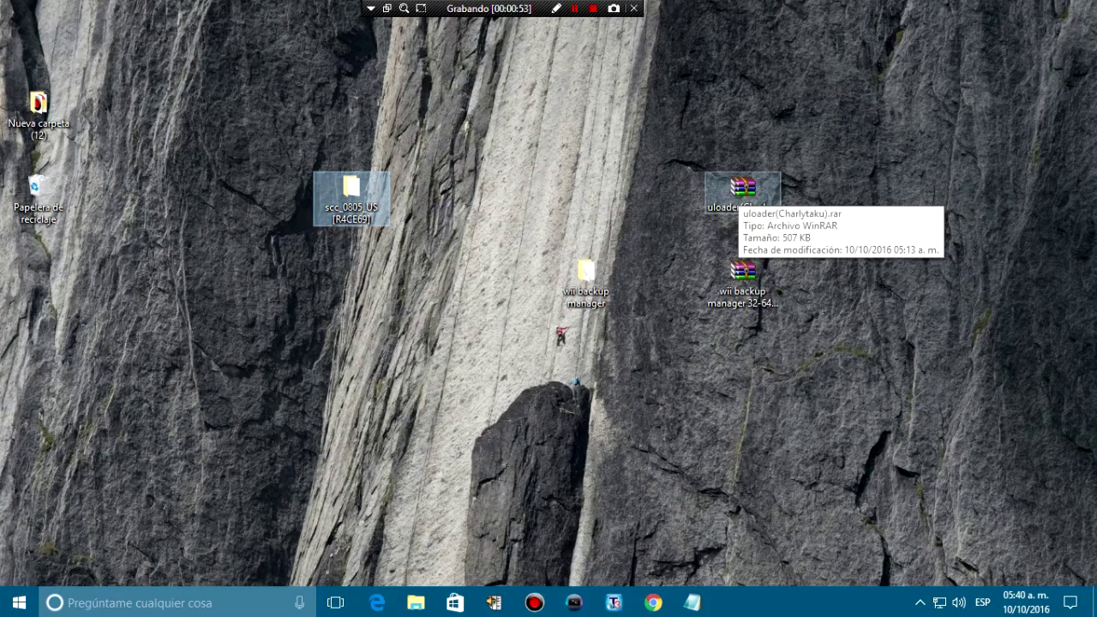
- Extract the uloader archive onto the desktop and place its SD folder just above the wii backup manager folder
right_click(739, 194)
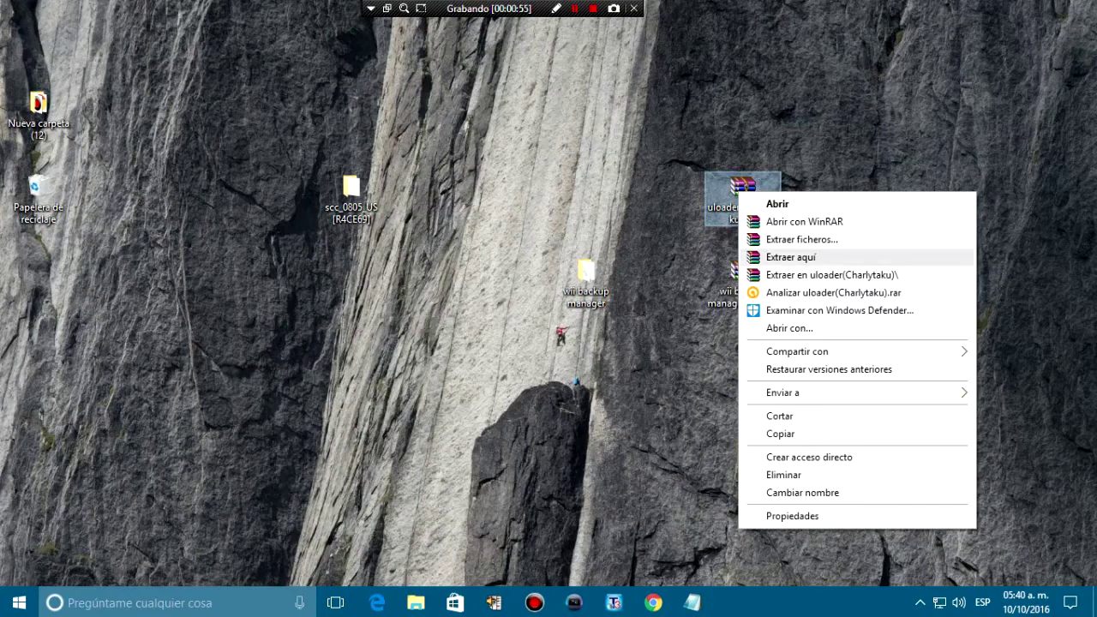
left_click(790, 257)
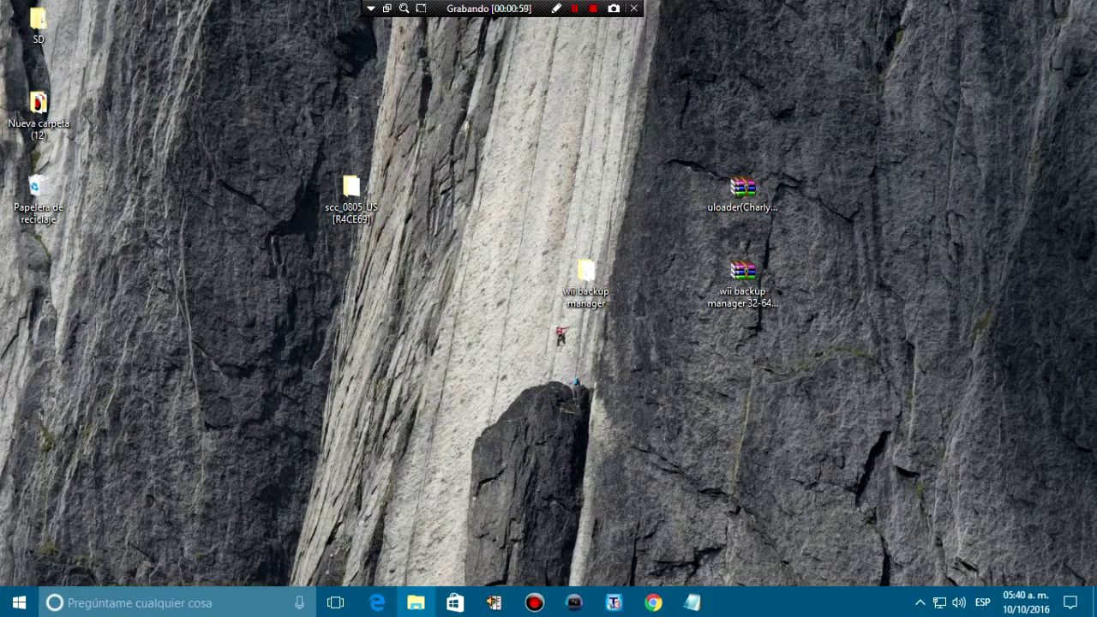
left_click_drag(38, 22, 589, 186)
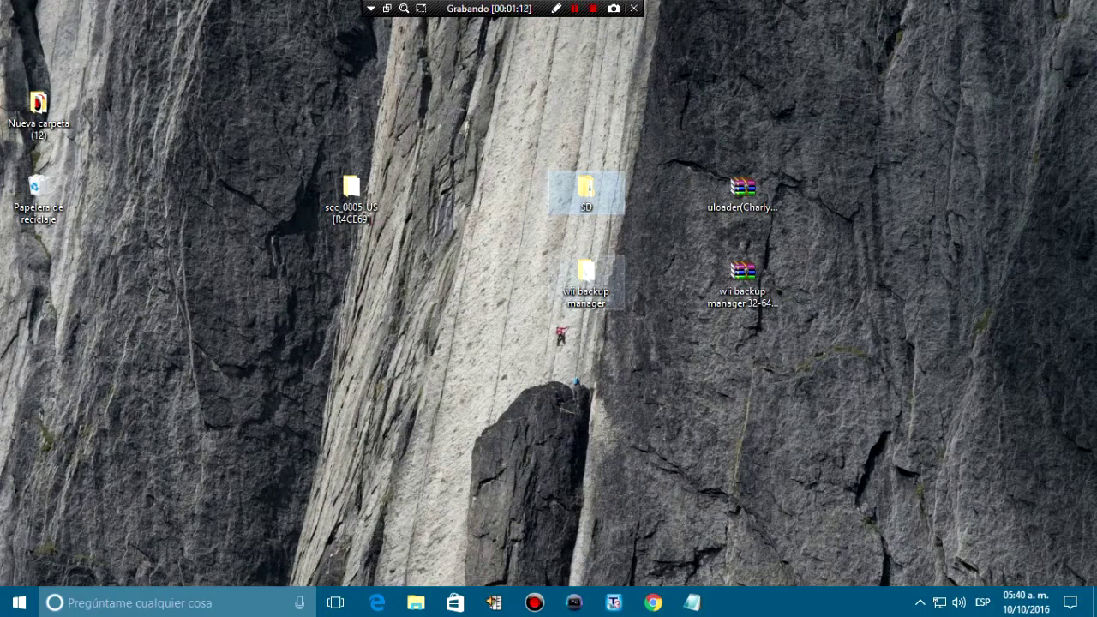
- Launch WiiBackupManager_Win32.exe from the wii backup manager folder and close the folder window
double_click(586, 279)
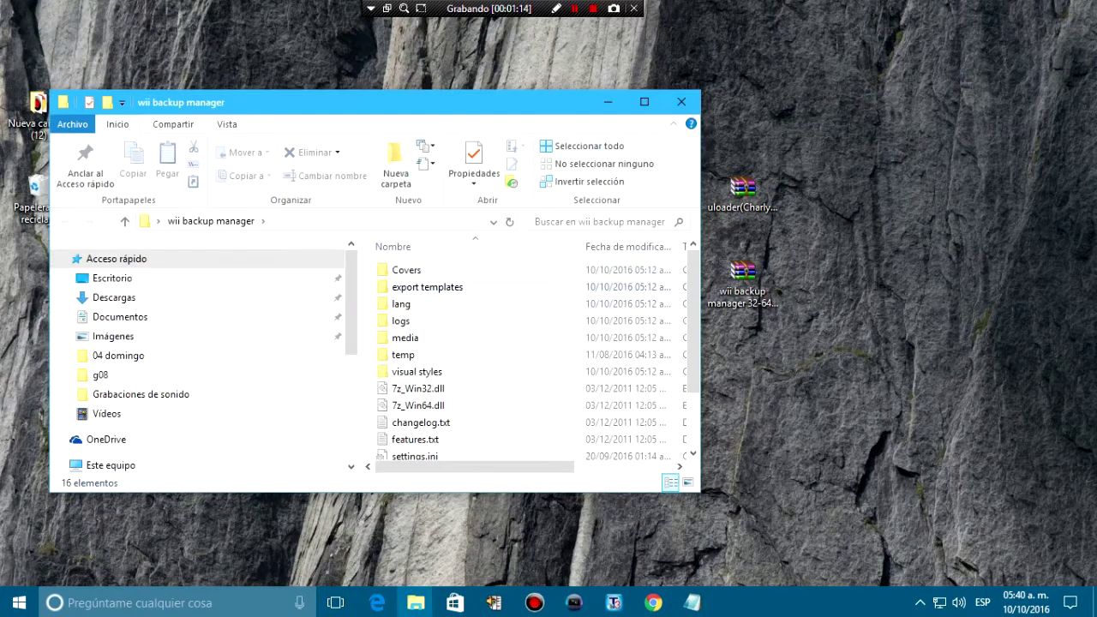
scroll(531, 359, "down", 2)
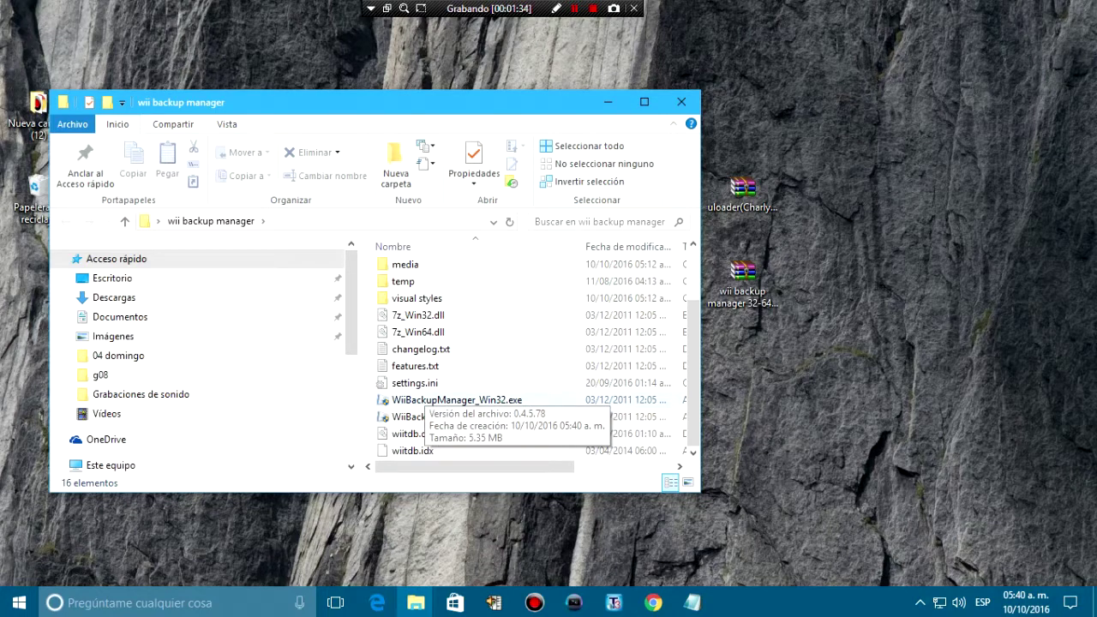
left_click(426, 399)
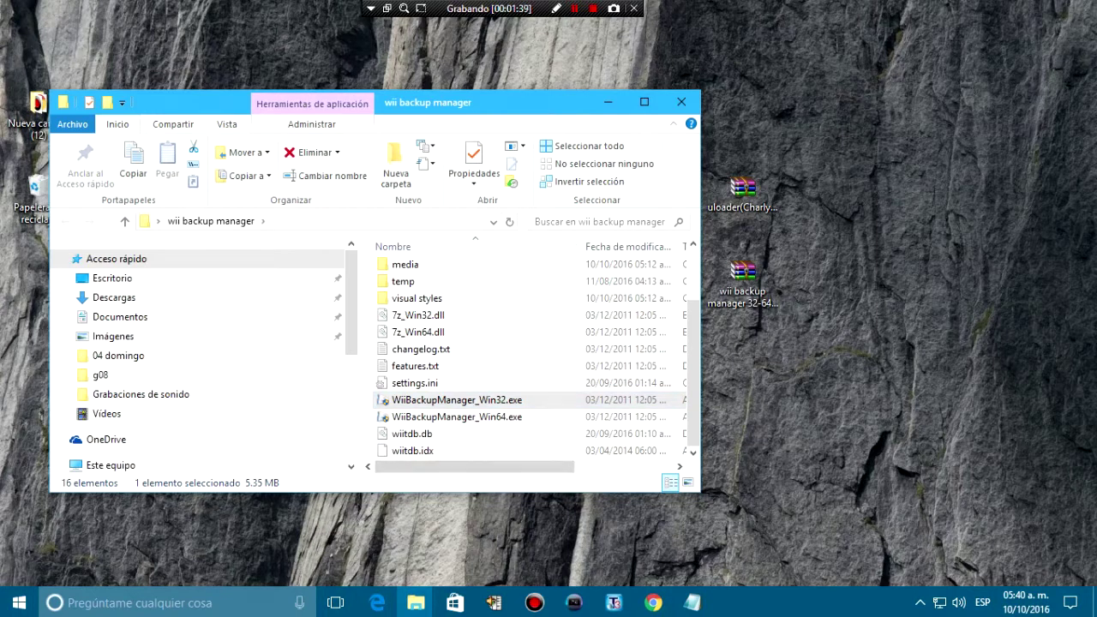
key("Return")
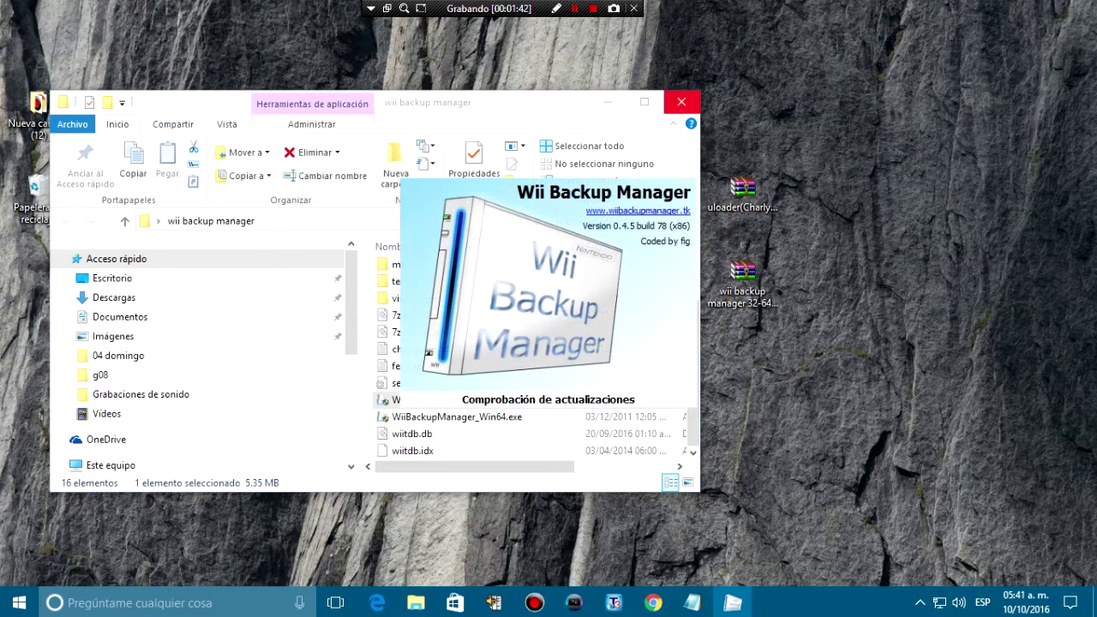
left_click(682, 102)
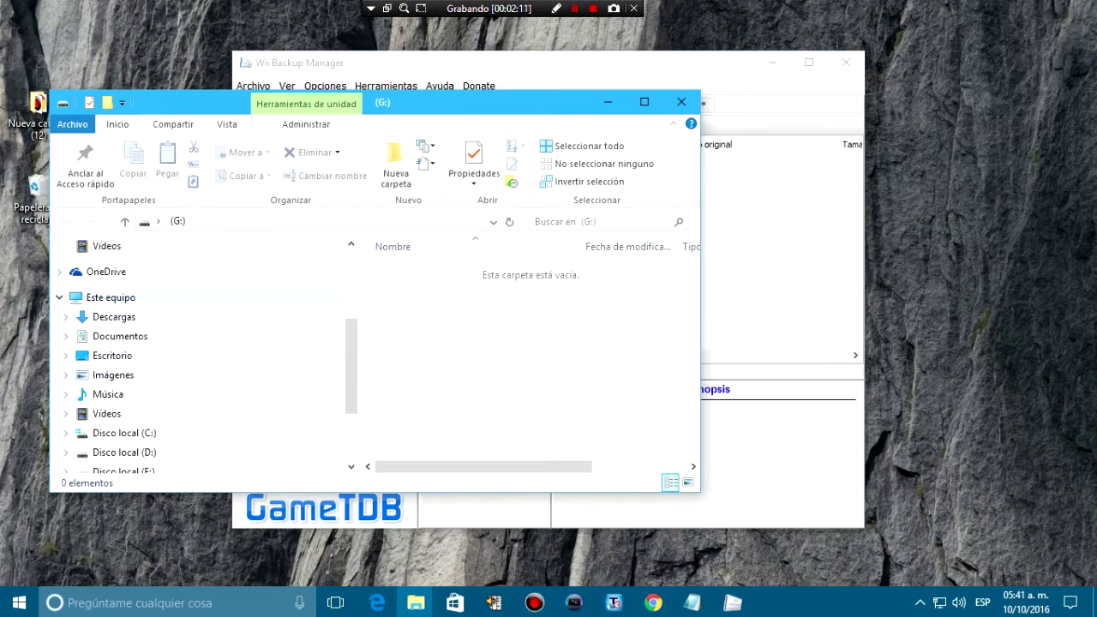
- Check the drives listed under Este equipo and close the file explorer window
left_click(110, 297)
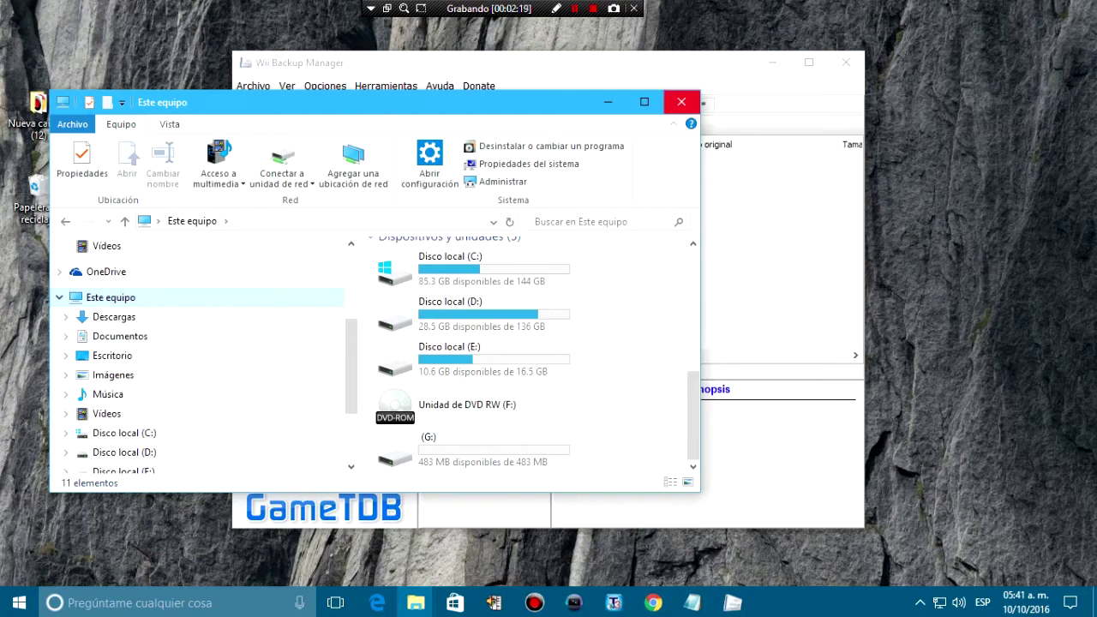
left_click(680, 102)
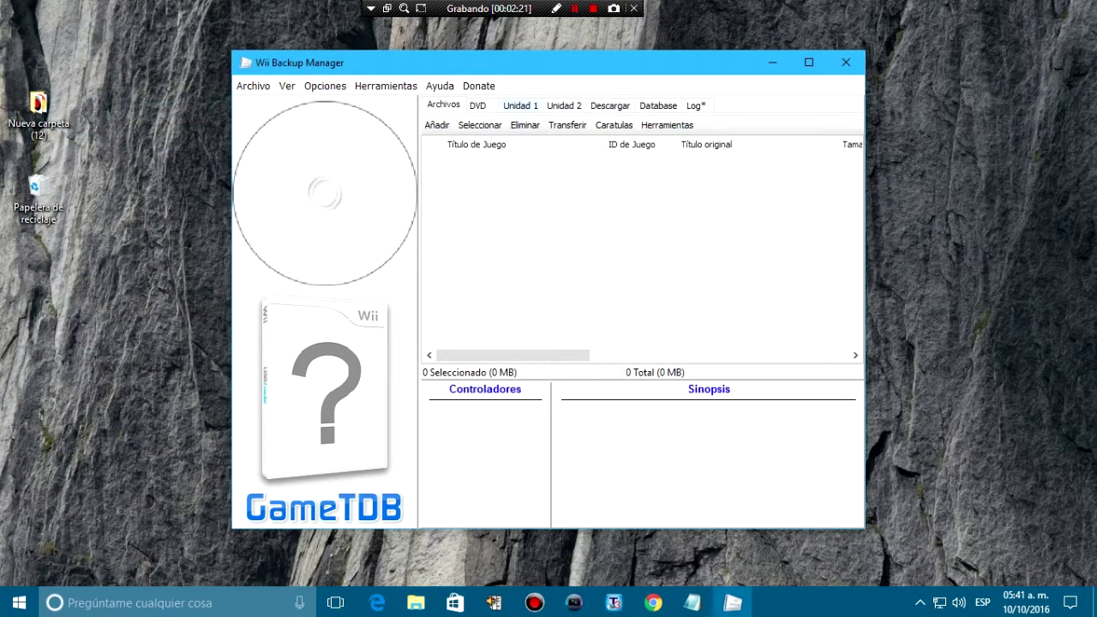
- Load drive G: as Unidad 1 and agree to create the missing WBFS directory on it
left_click(520, 106)
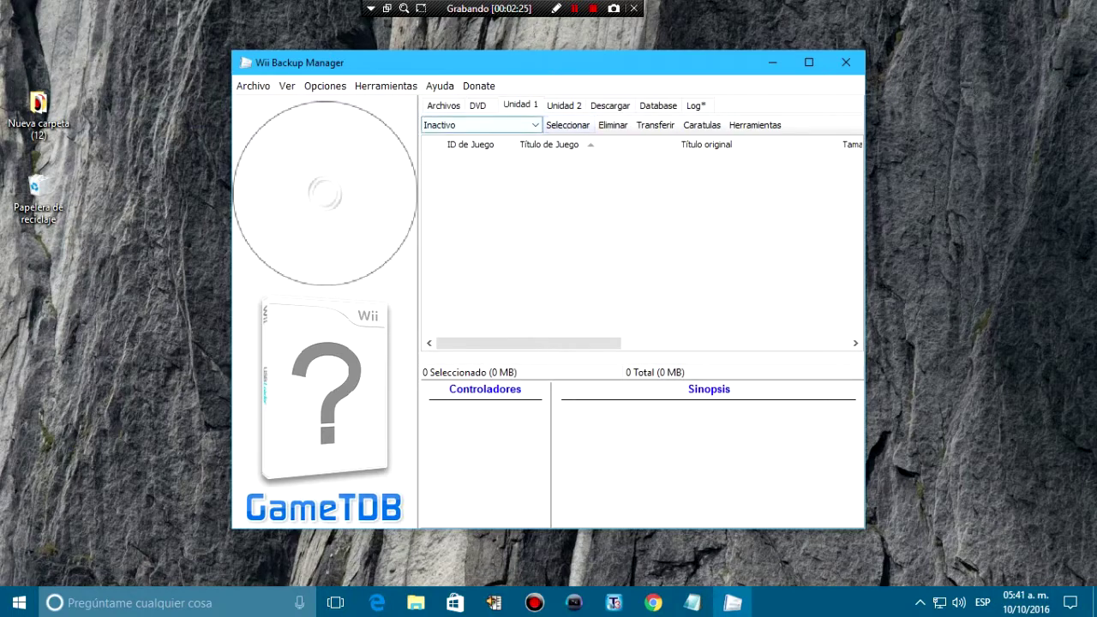
left_click(515, 125)
key("Down")
key("Down")
key("Down")
key("Down")
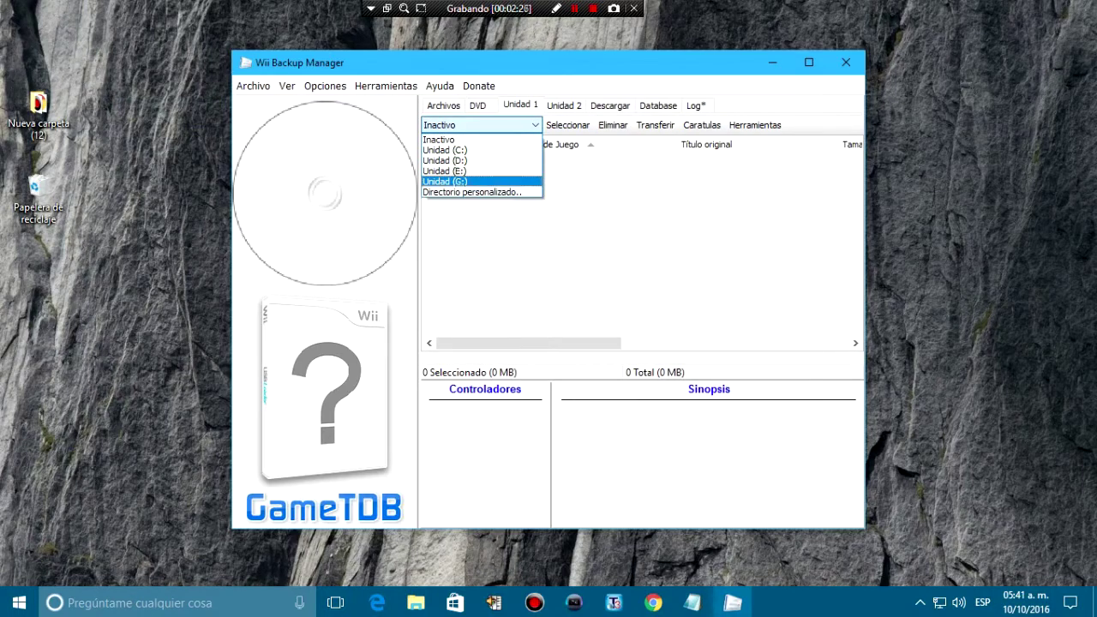
key("Return")
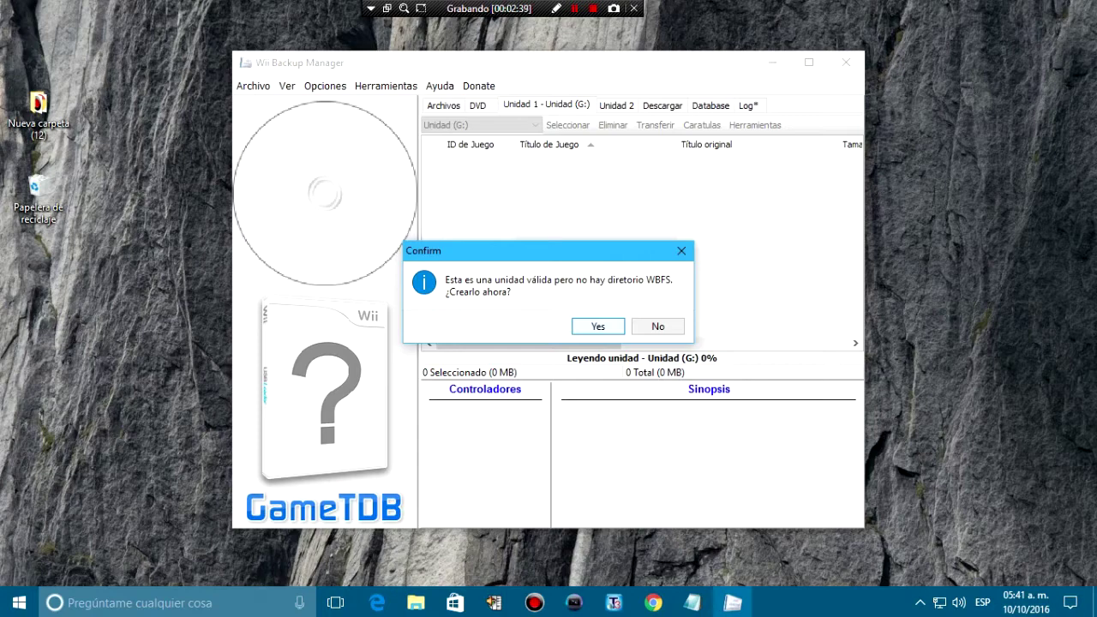
key("Return")
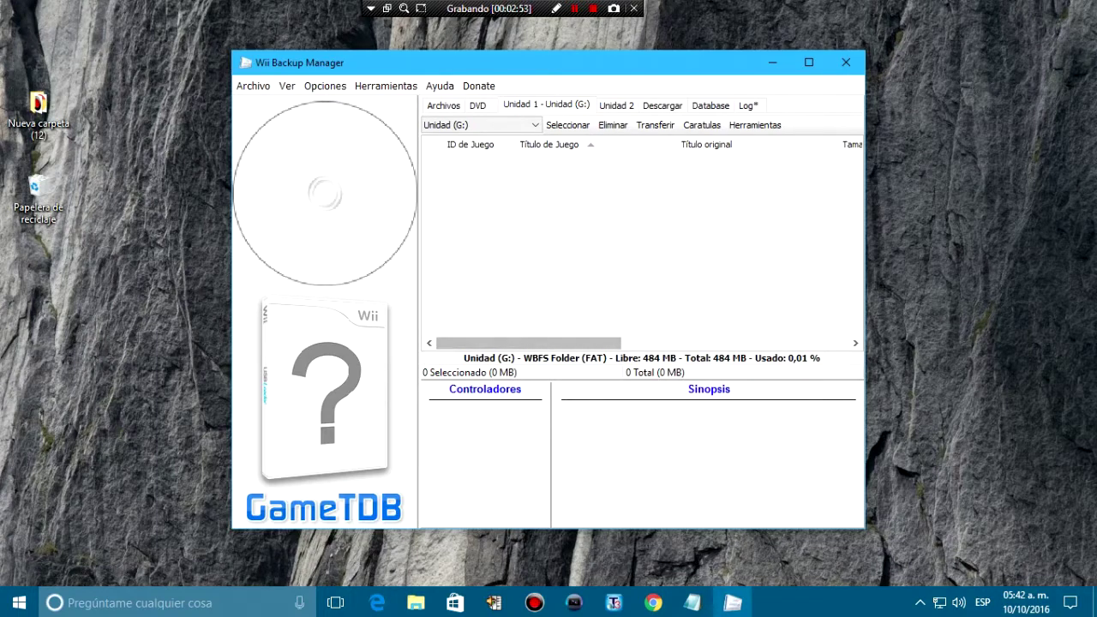
- Set Unidad 1 to Inactivo and decline formatting drive G:, dismissing the access error as well
left_click(567, 125)
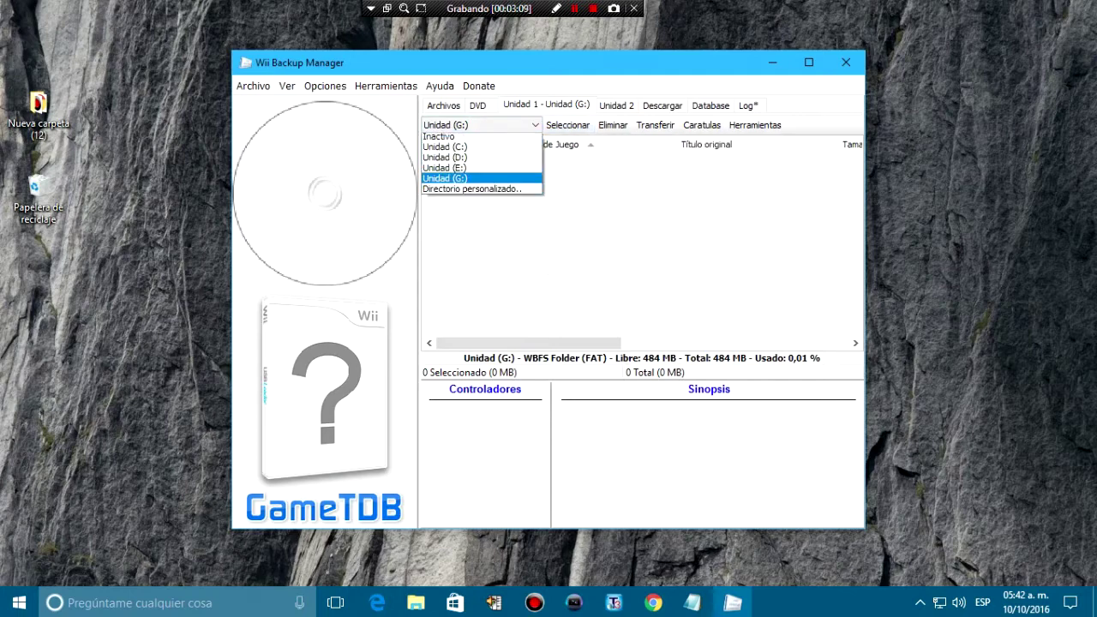
left_click(469, 140)
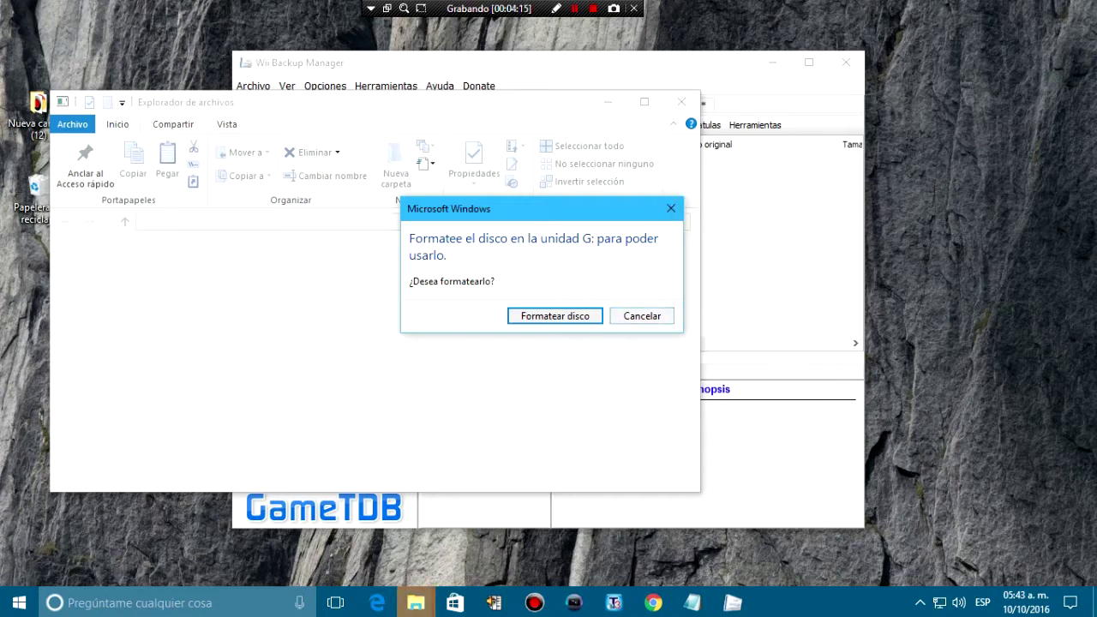
key("Escape")
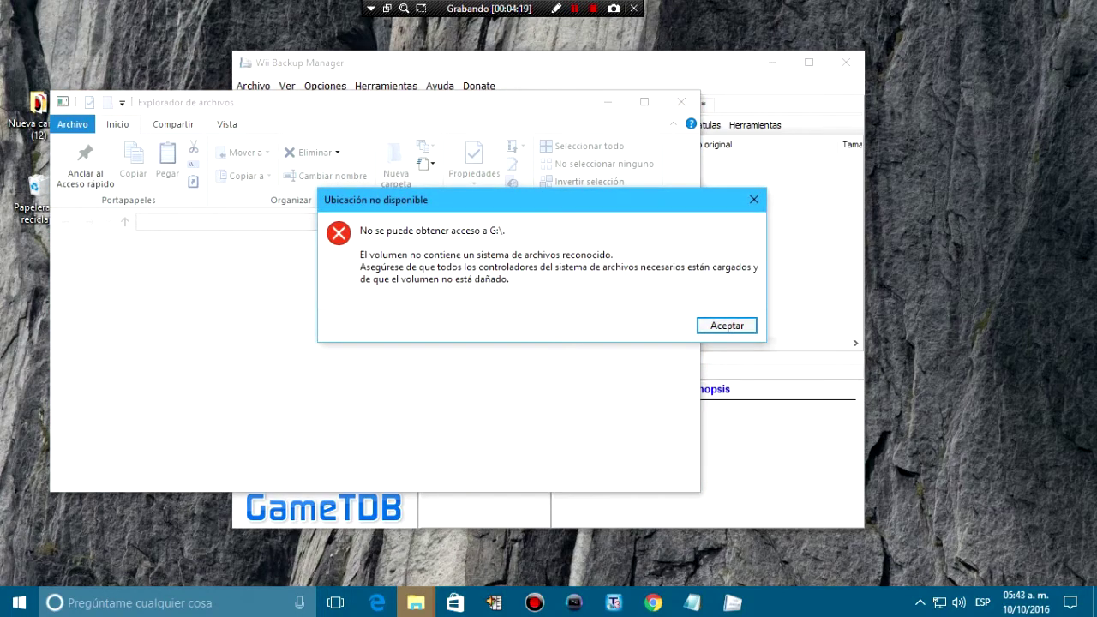
left_click(754, 199)
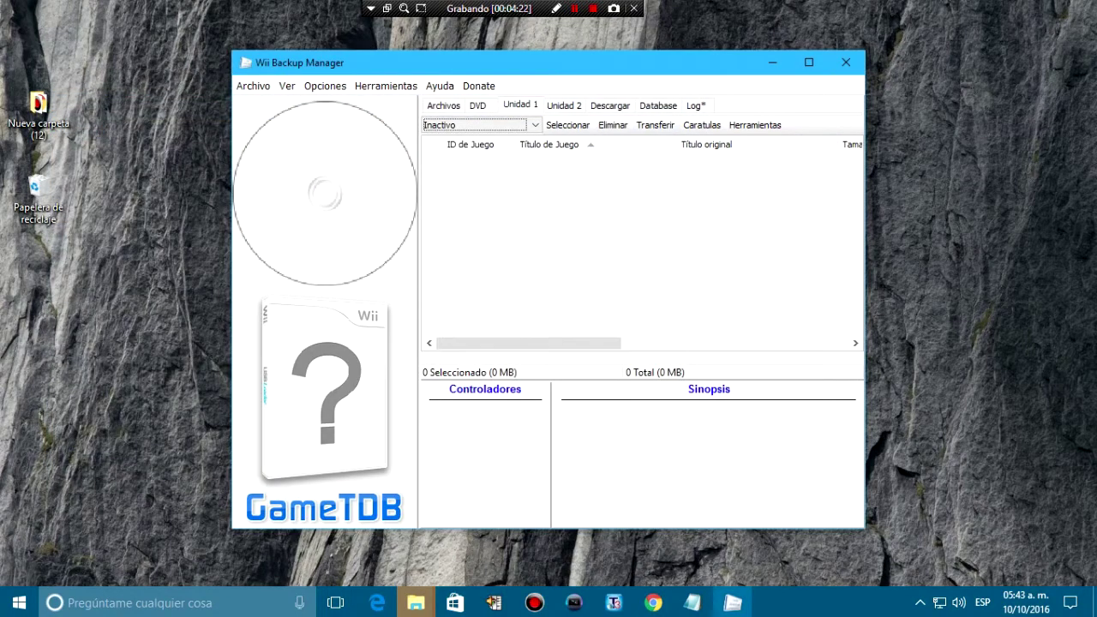
- Load the WBFS drive G: as Unidad 1 and shift the program window slightly toward the desktop's lower right
left_click(534, 124)
key("Up")
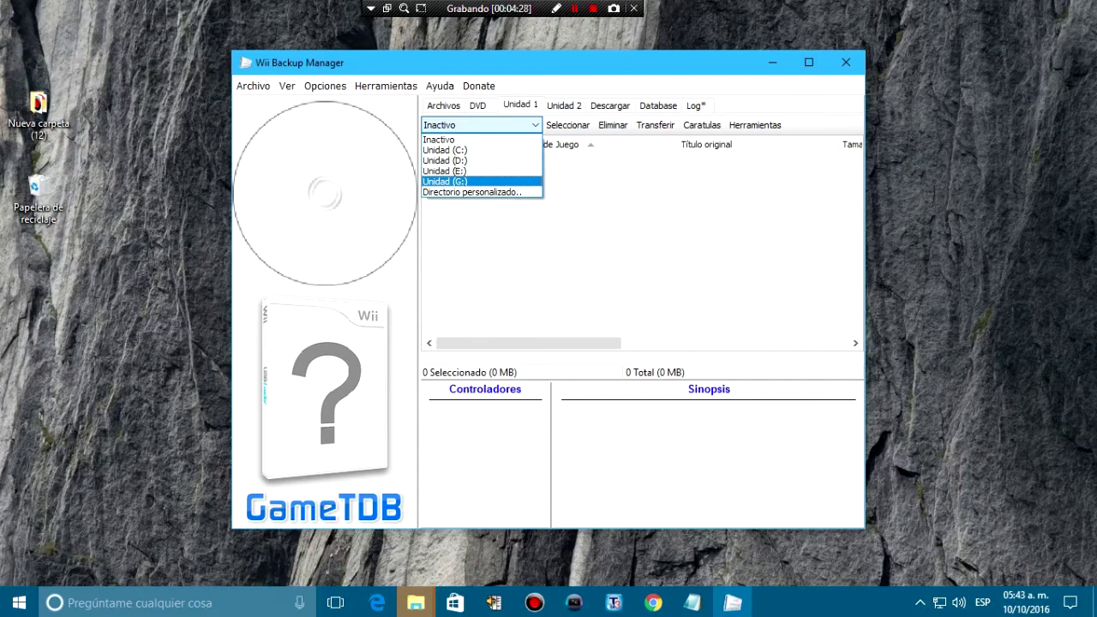
key("Return")
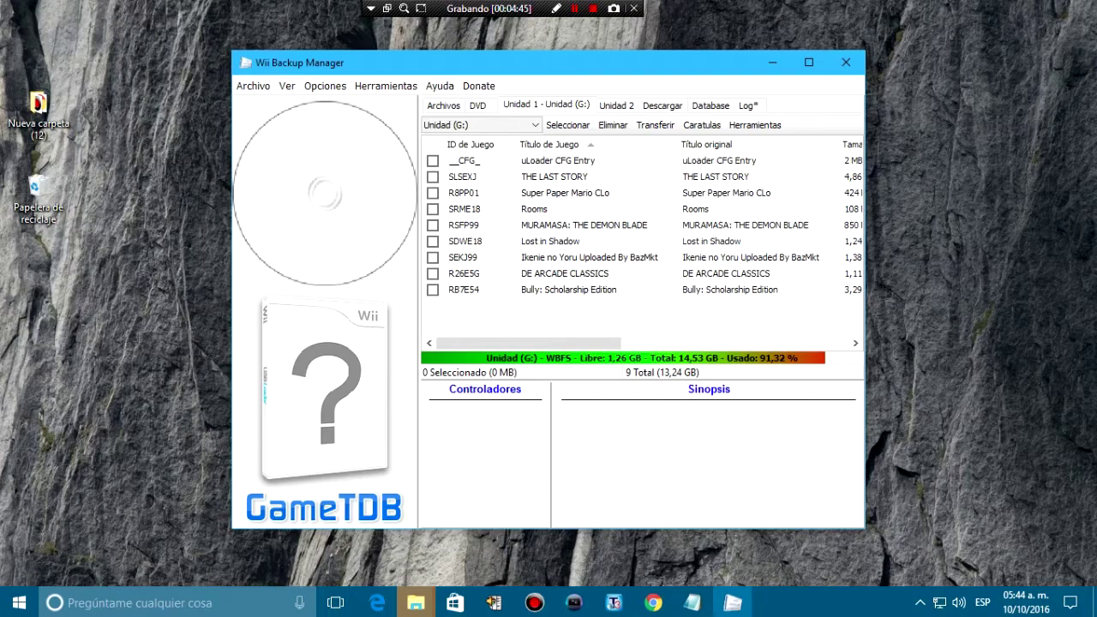
left_click_drag(548, 63, 621, 83)
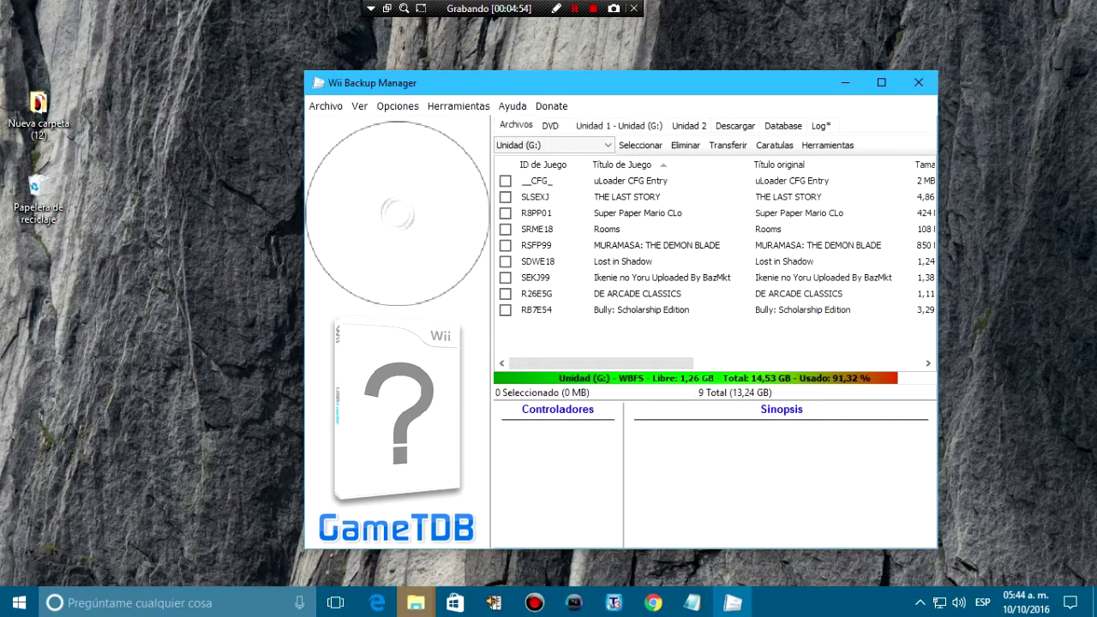
- Add the game file R4CE69.wbfs from the desktop folder scc_0805_US [R4CE69] to the Archivos list
left_click(516, 125)
left_click(509, 144)
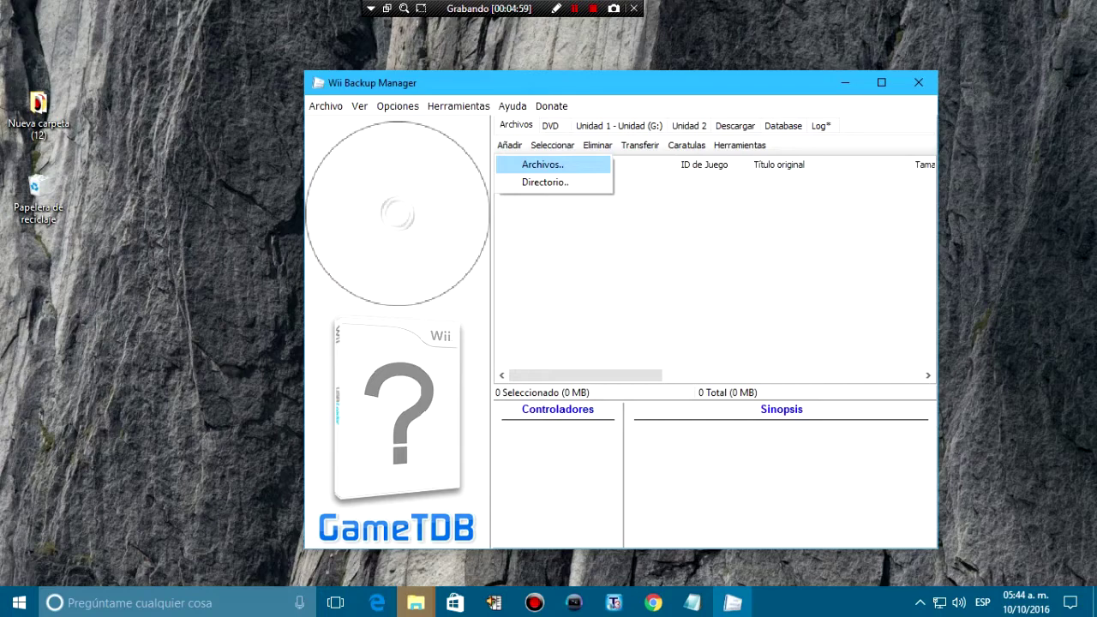
left_click(542, 164)
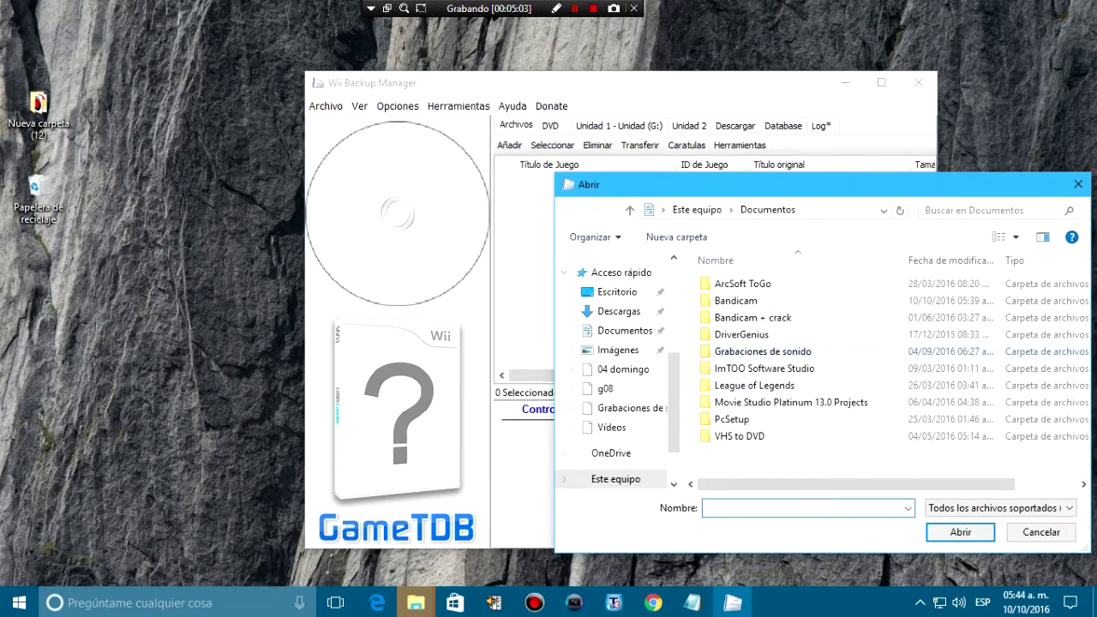
left_click(617, 324)
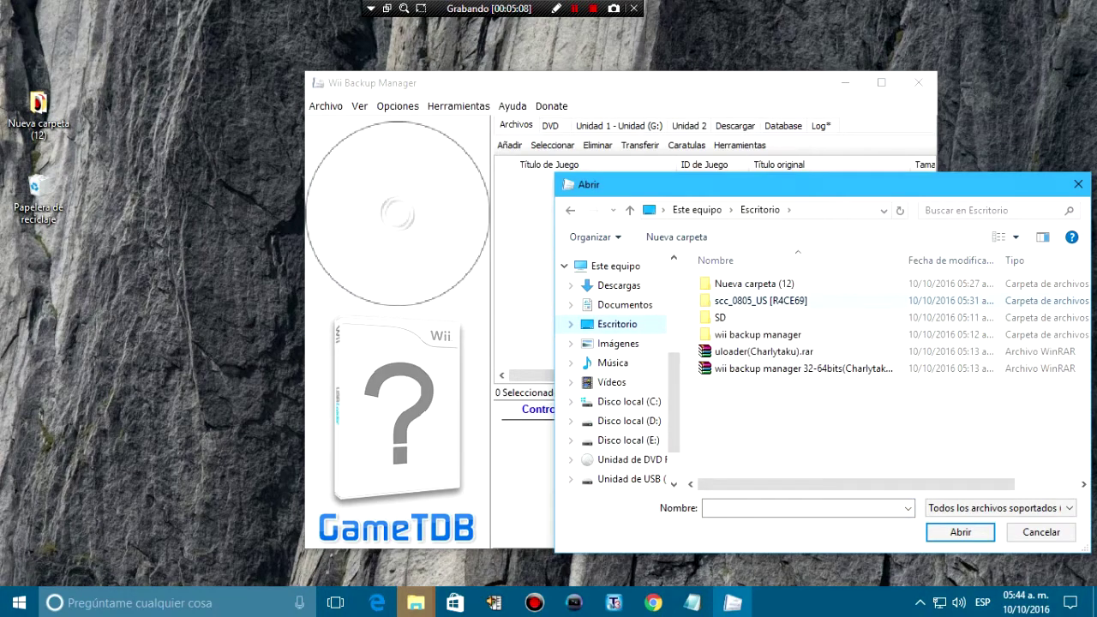
double_click(760, 300)
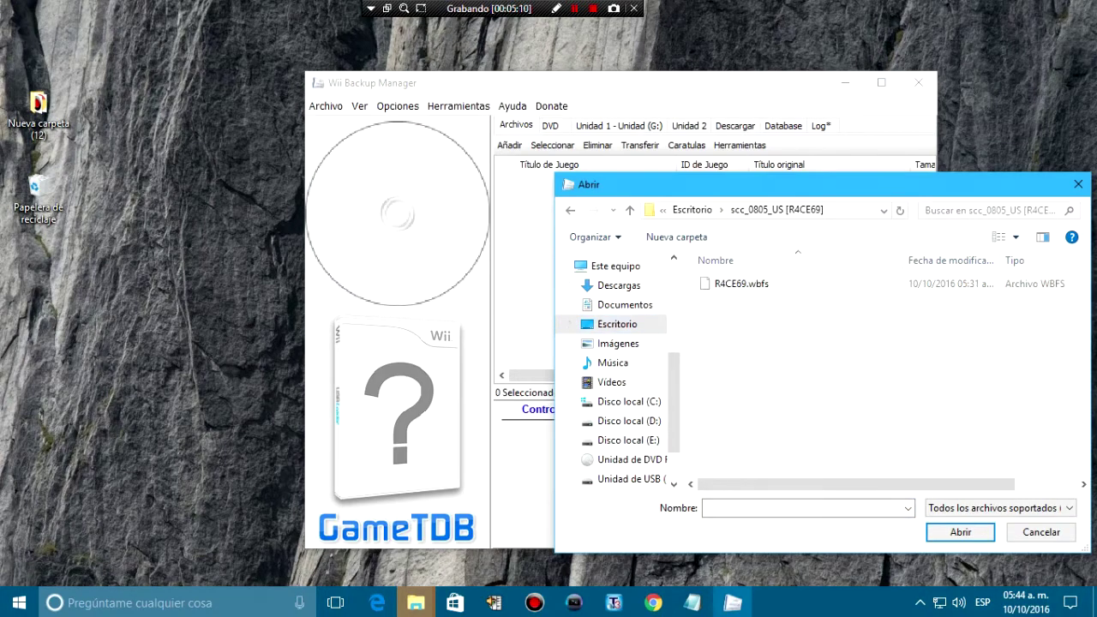
left_click_drag(771, 184, 558, 154)
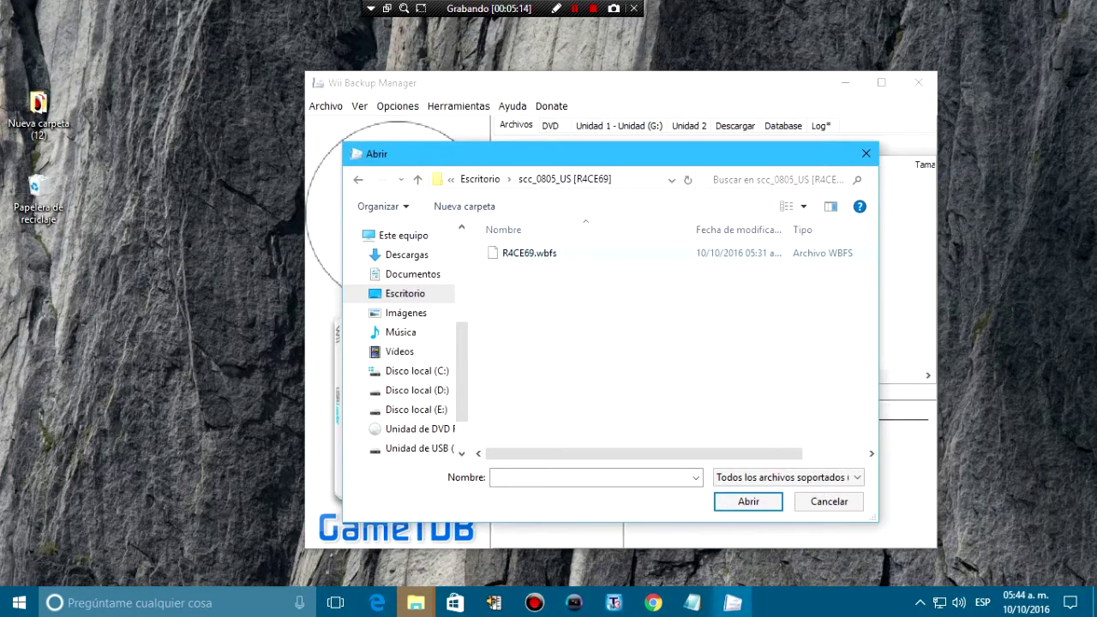
left_click(529, 253)
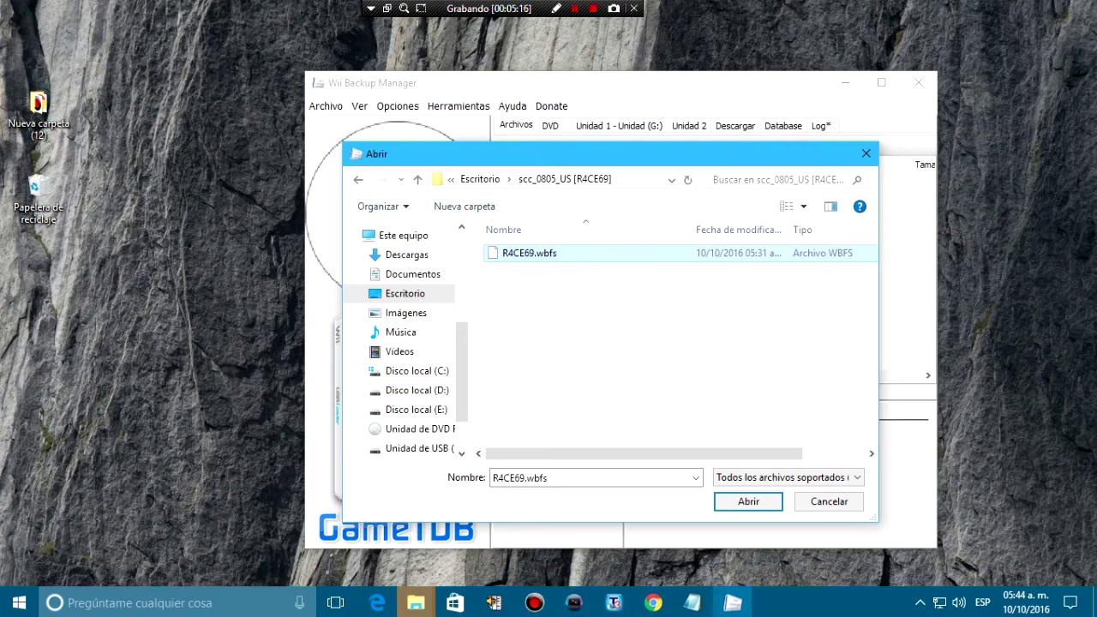
key("Return")
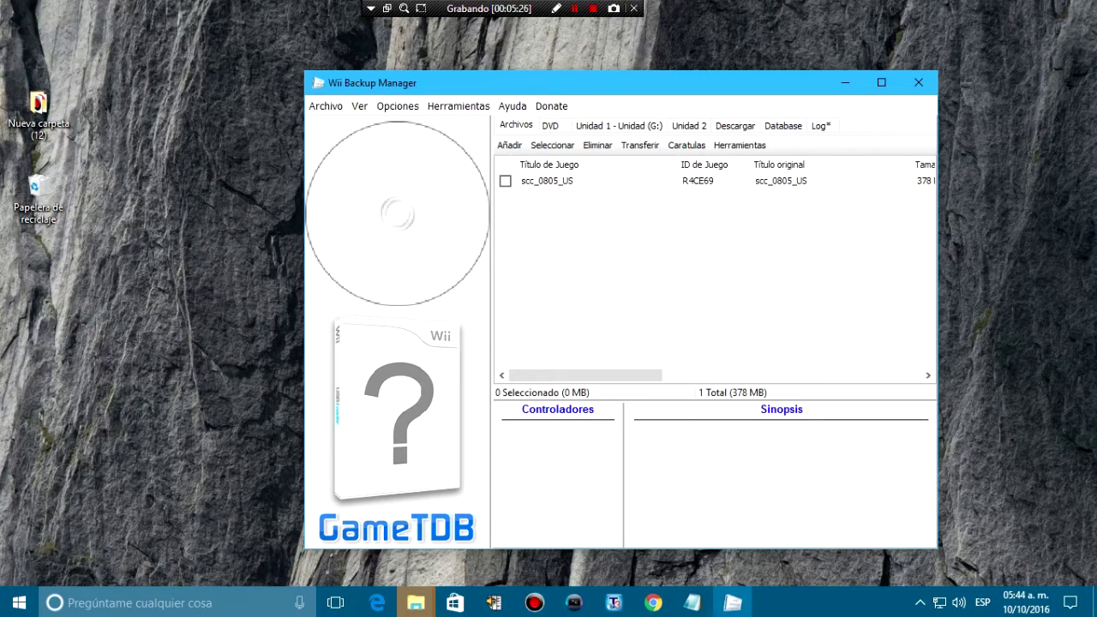
- Mark the game scc_0805_US in the file list and transfer it to Unidad 1
left_click(505, 180)
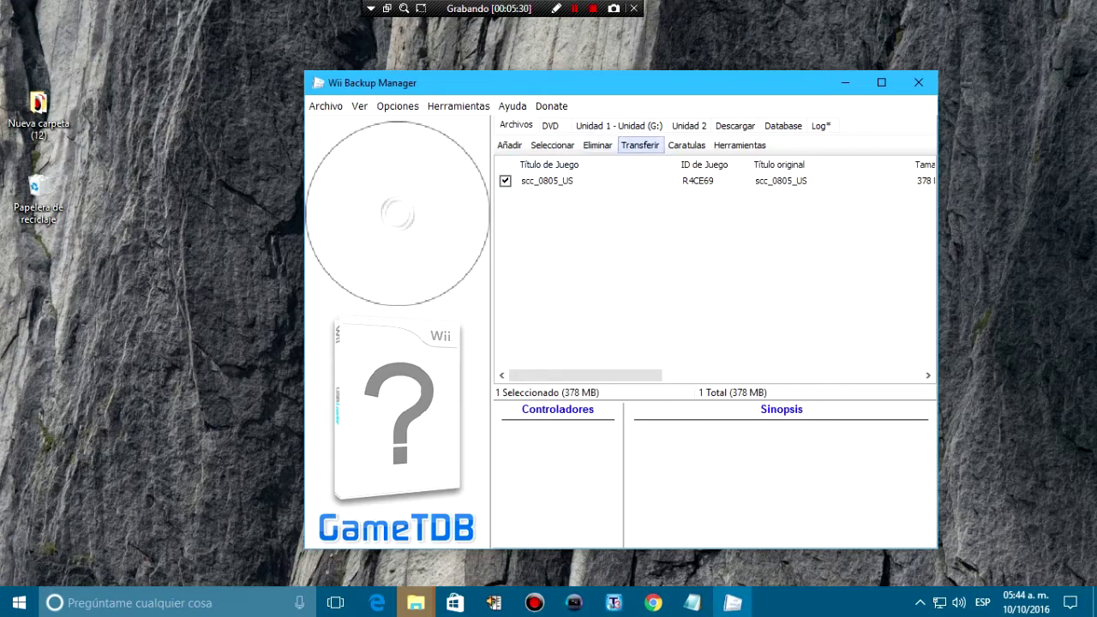
left_click(639, 145)
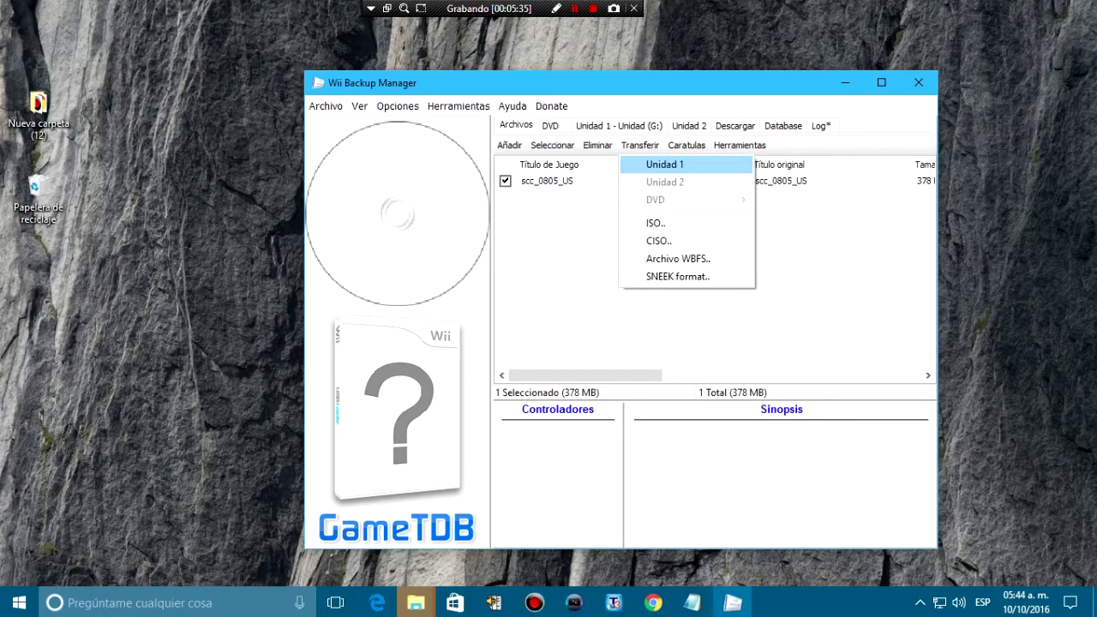
left_click(664, 163)
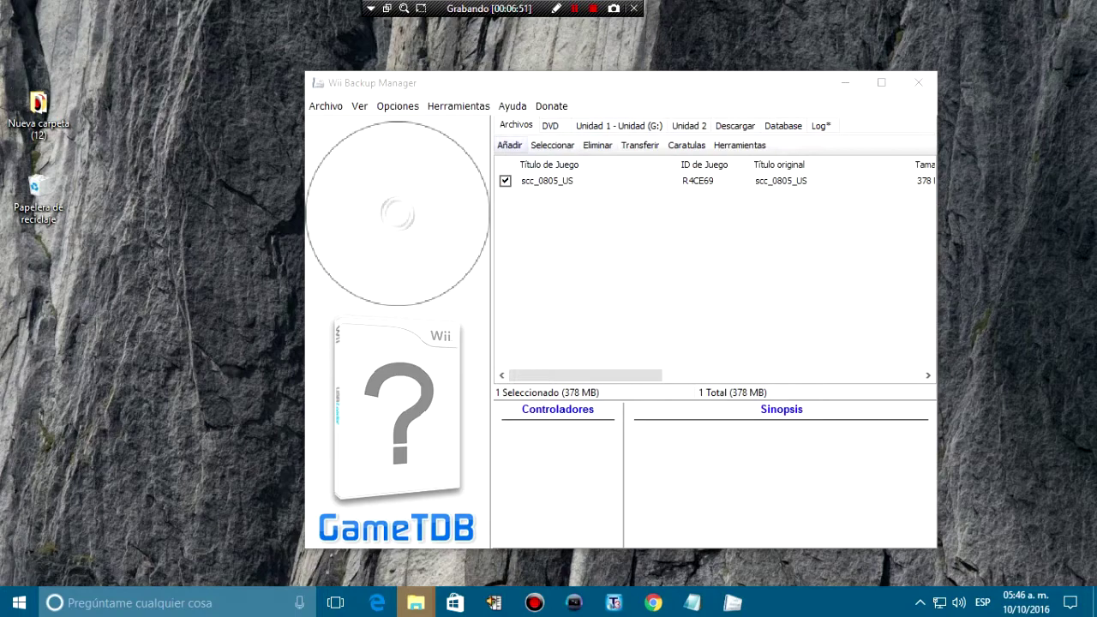
- Remove the marked game scc_0805_US from the Archivos list and select its transferred copy on Unidad 1
left_click(515, 125)
left_click(505, 181)
left_click(505, 181)
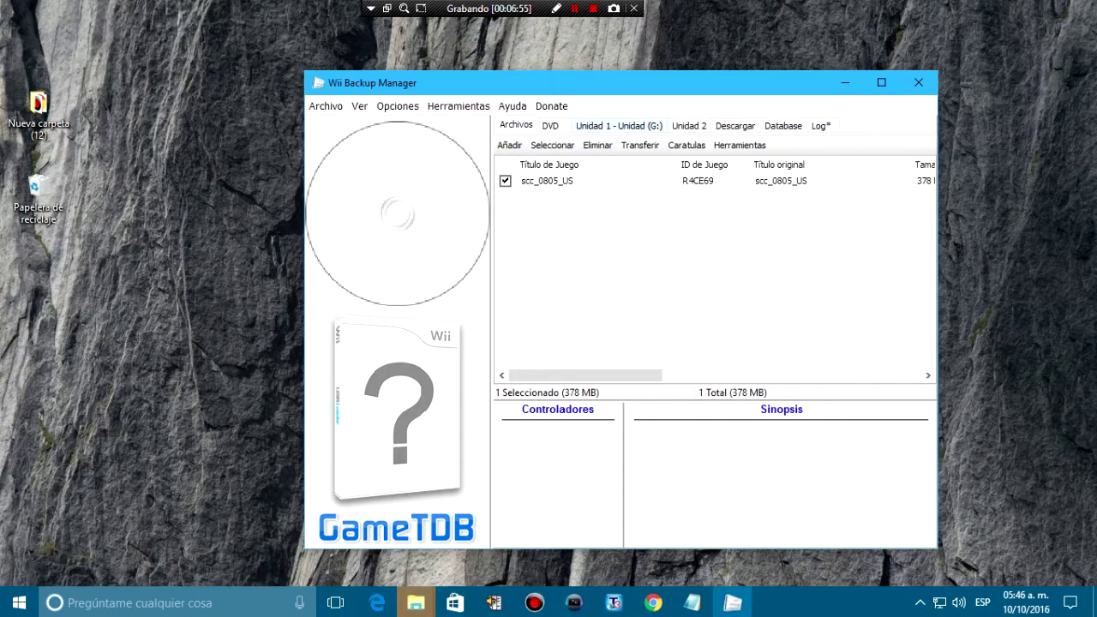
left_click(597, 145)
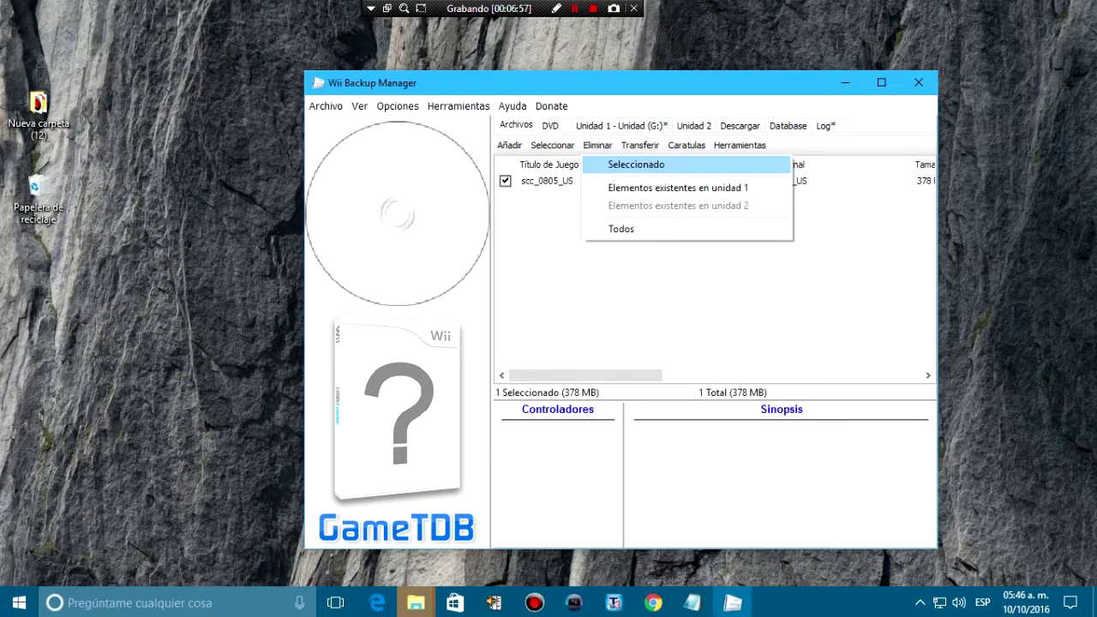
left_click(635, 163)
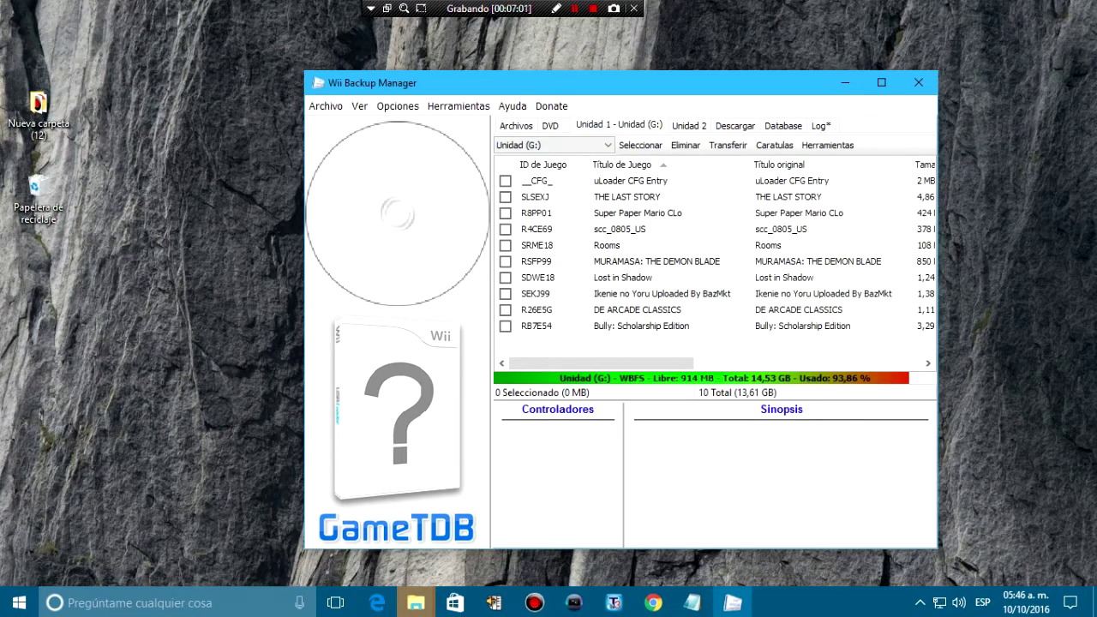
left_click(618, 229)
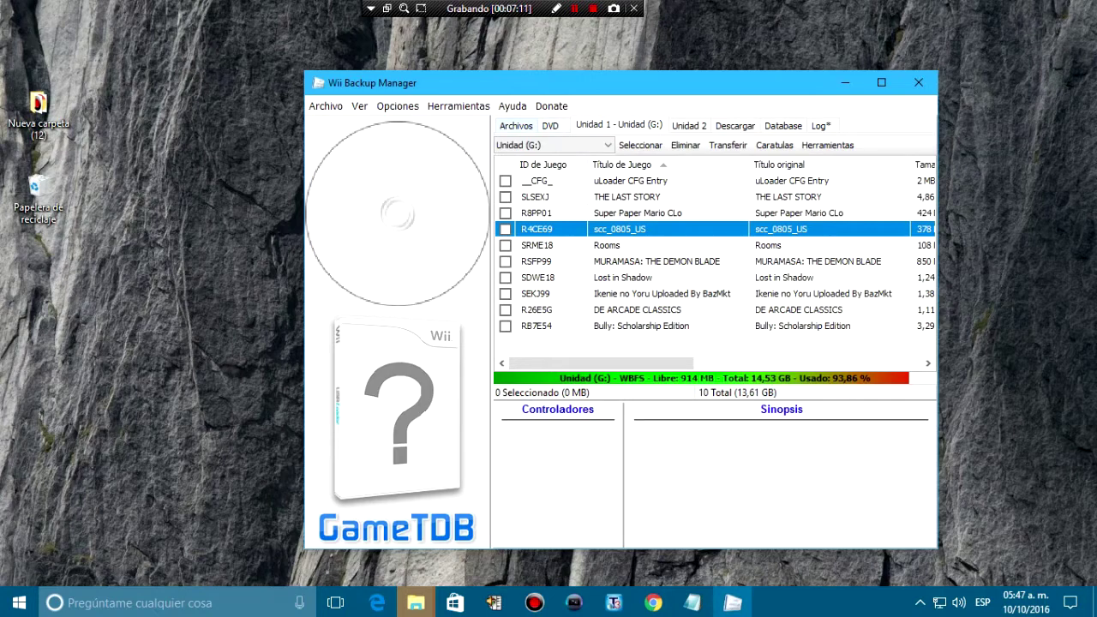
- Add R4CE69.wbfs from the desktop folder scc_0805_US [R4CE69] back into the emptied Archivos list
left_click(516, 125)
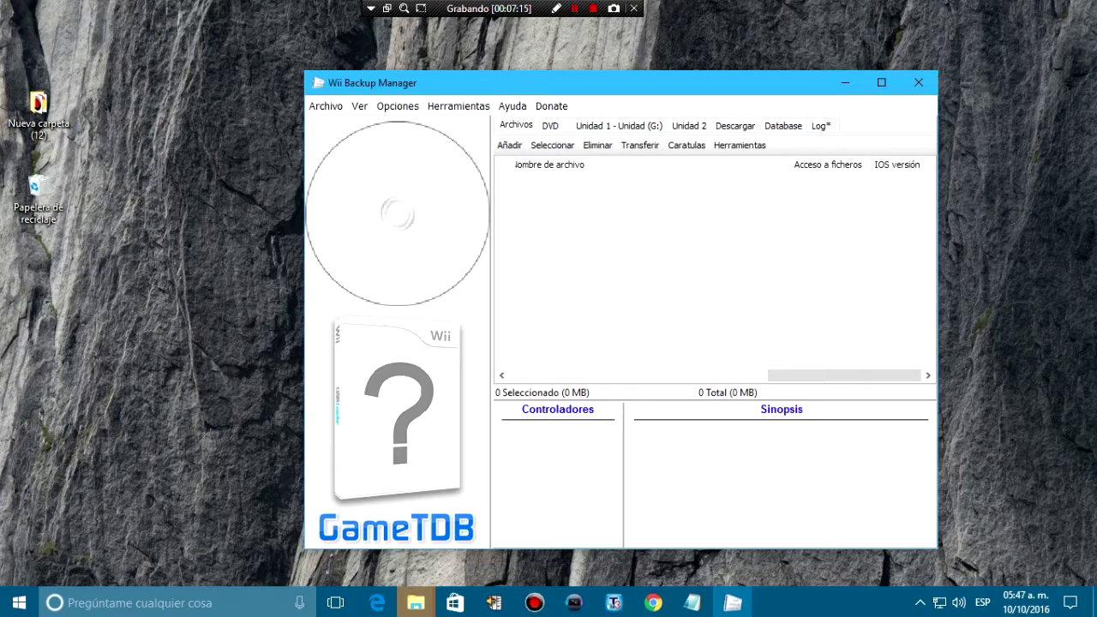
left_click(509, 145)
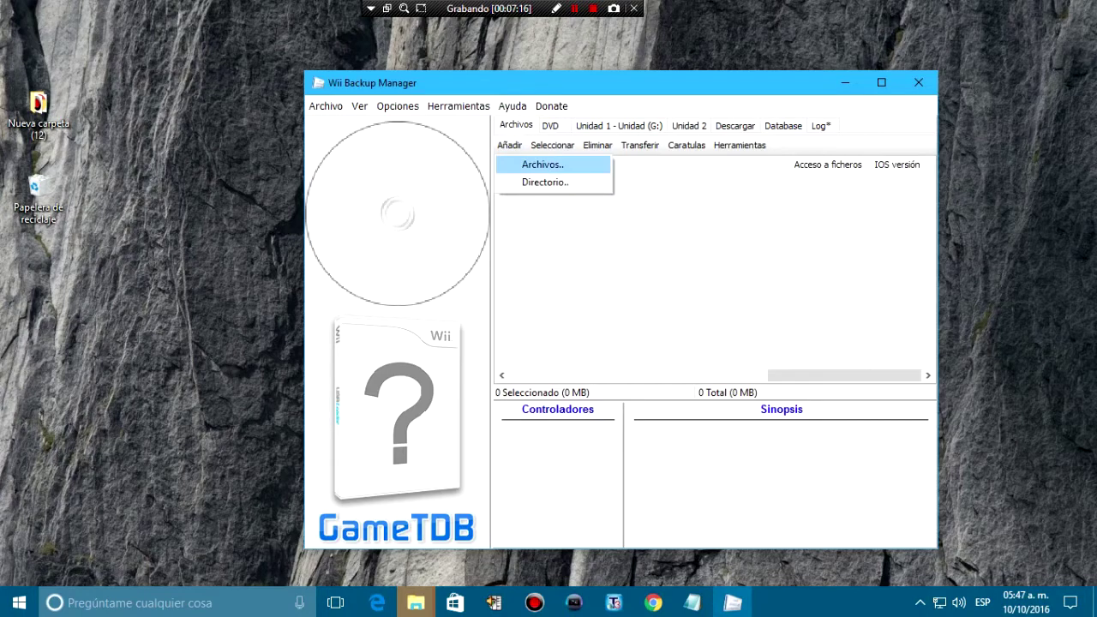
left_click(542, 165)
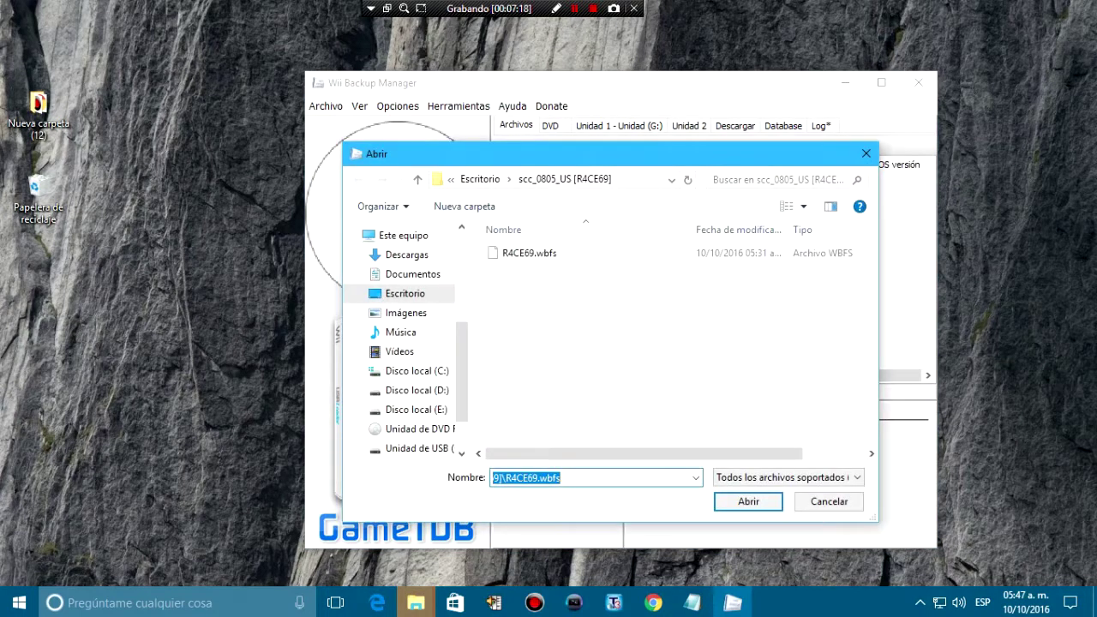
left_click(529, 253)
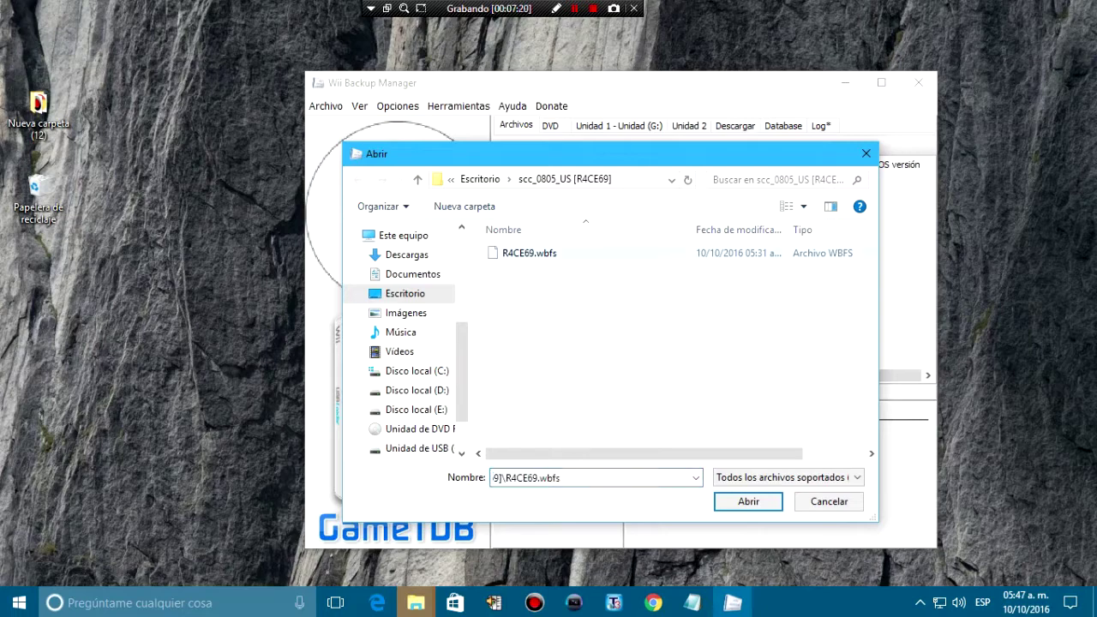
left_click(749, 502)
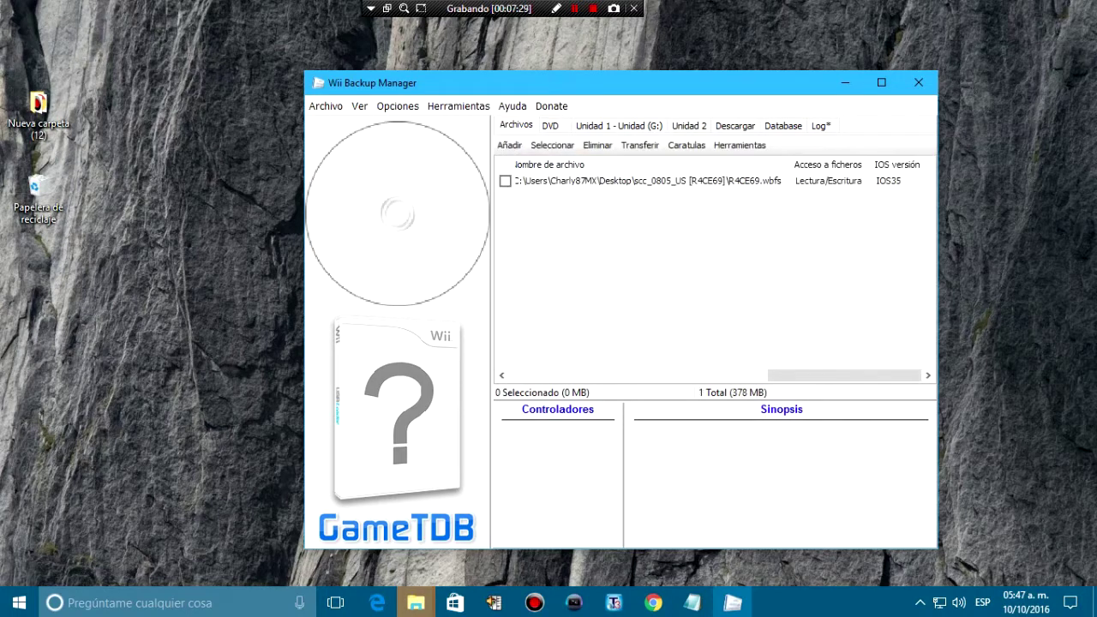
- Mark the R4CE69.wbfs entry and transfer it as an ISO file to the Escritorio folder
left_click(505, 181)
left_click_drag(583, 82, 506, 89)
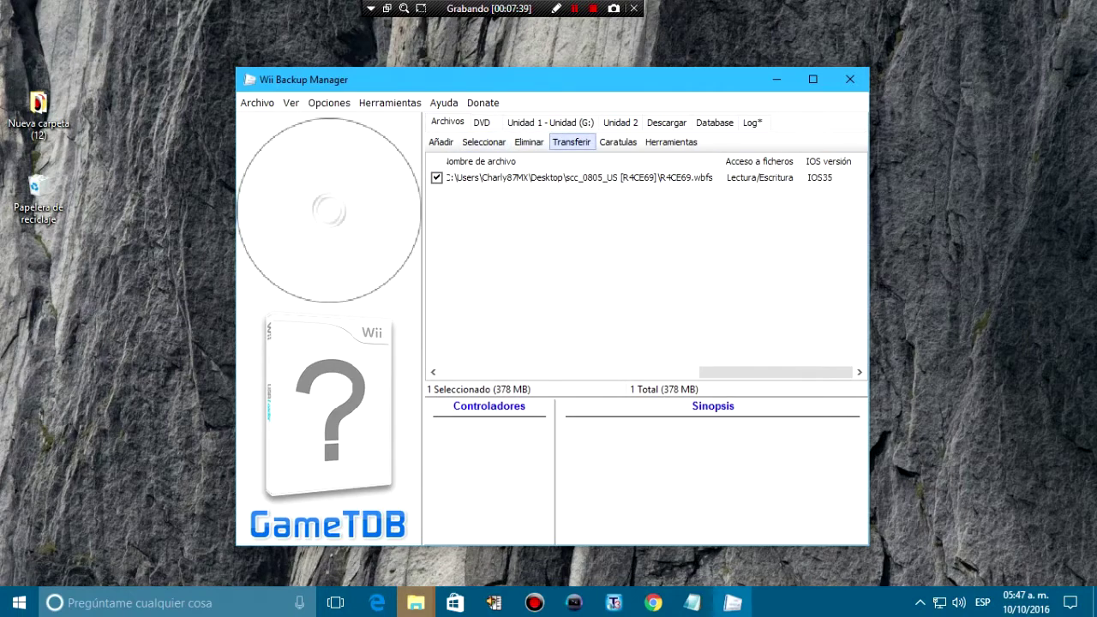
left_click(571, 142)
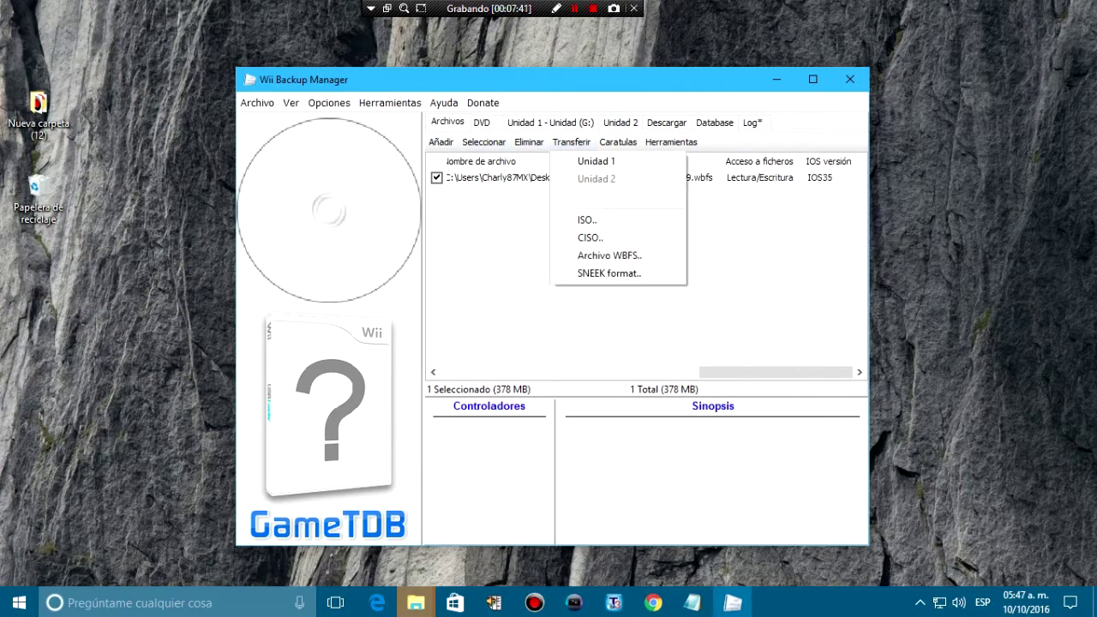
left_click(587, 220)
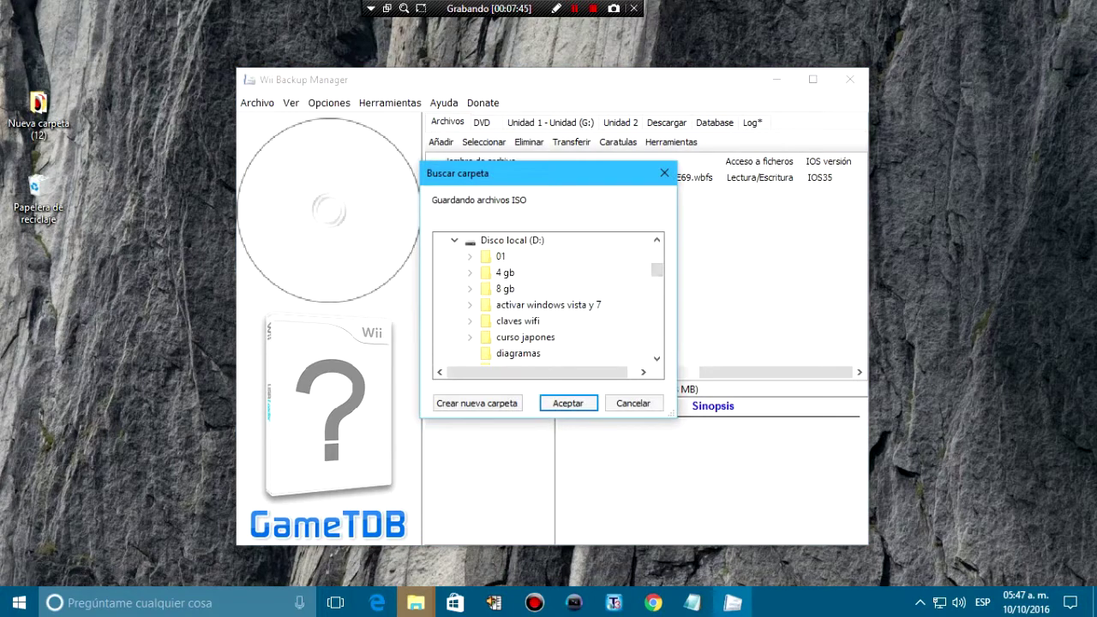
scroll(548, 304, "up", 4)
left_click(499, 337)
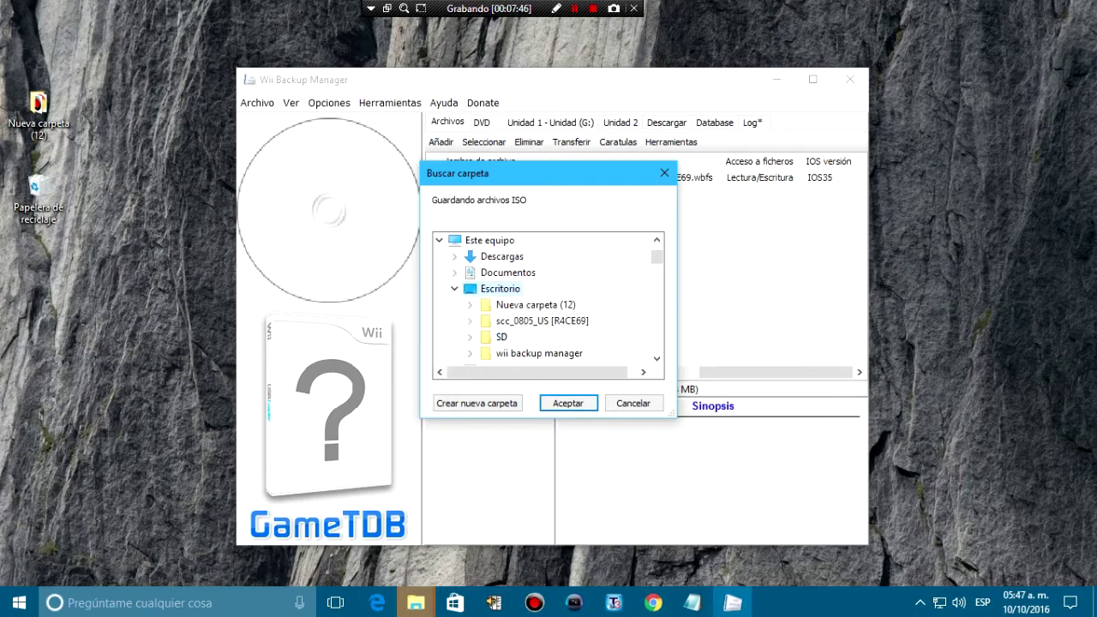
left_click(568, 403)
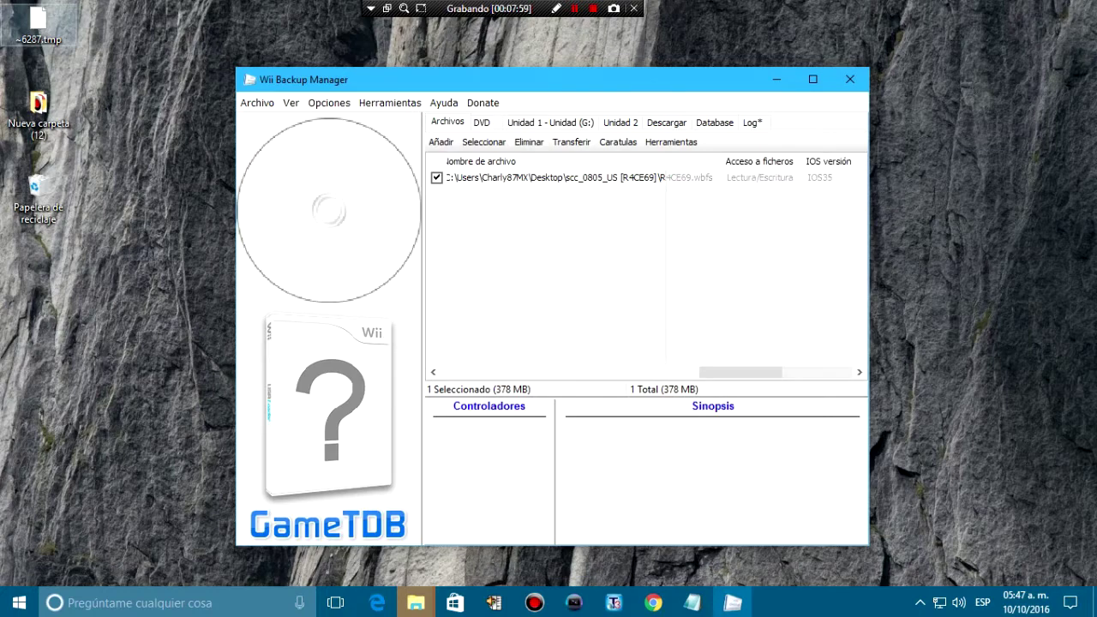
- Place the exported scc_0805_US.iso on the desktop's right side and shift the program window away from it
left_click_drag(37, 21, 112, 134)
left_click_drag(38, 21, 900, 274)
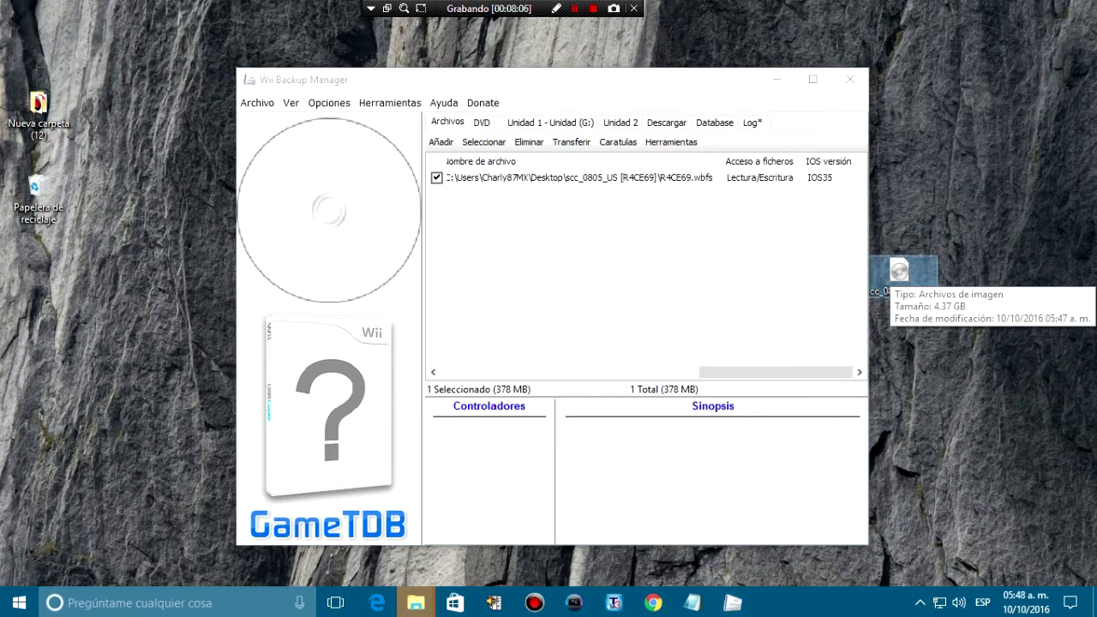
left_click_drag(514, 79, 419, 81)
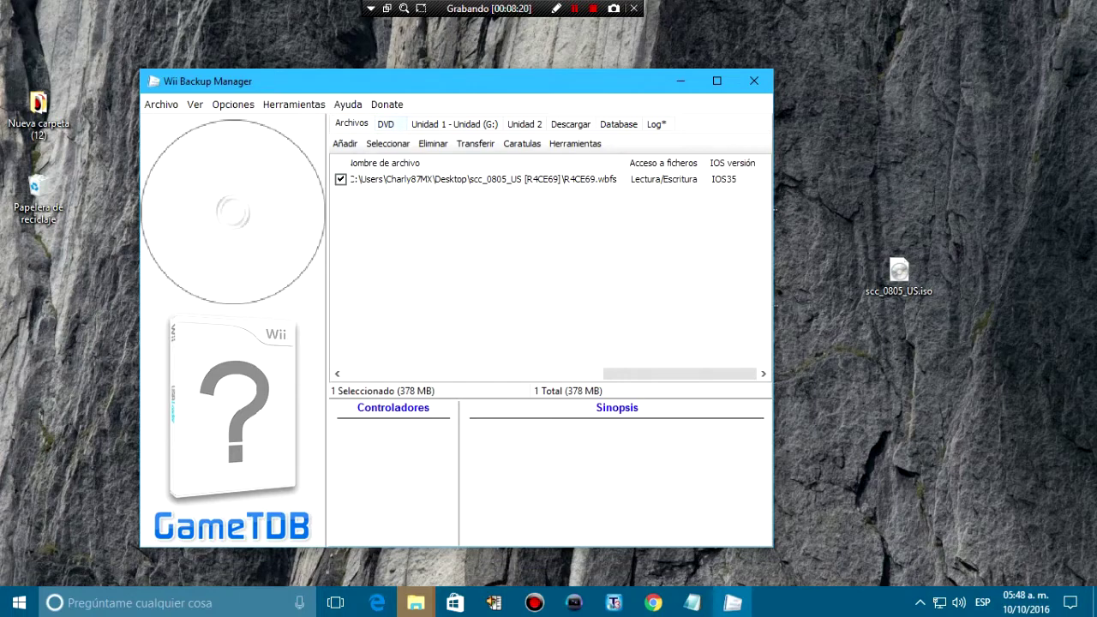
- Delete the game scc_0805_US from Unidad 1, confirming the removal and dismissing the information message
left_click(386, 124)
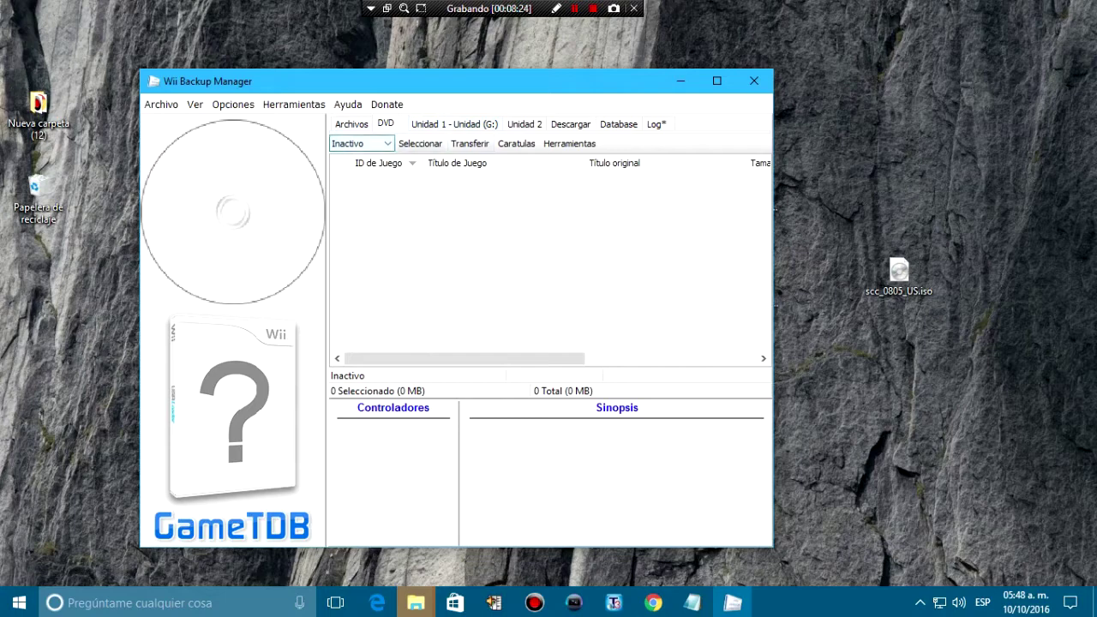
left_click(454, 123)
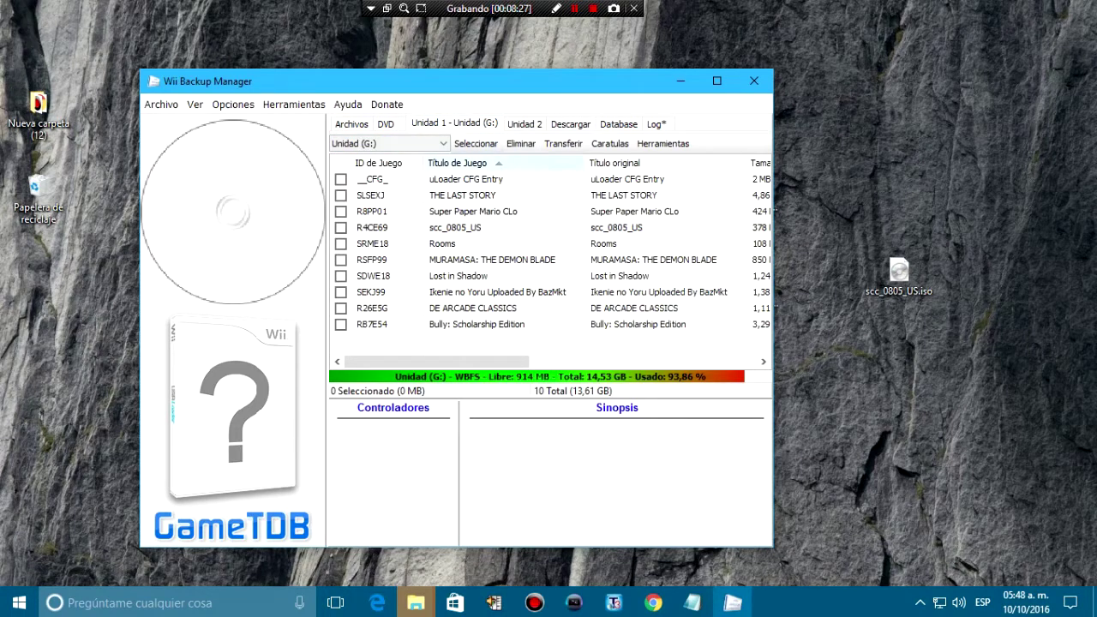
left_click(340, 227)
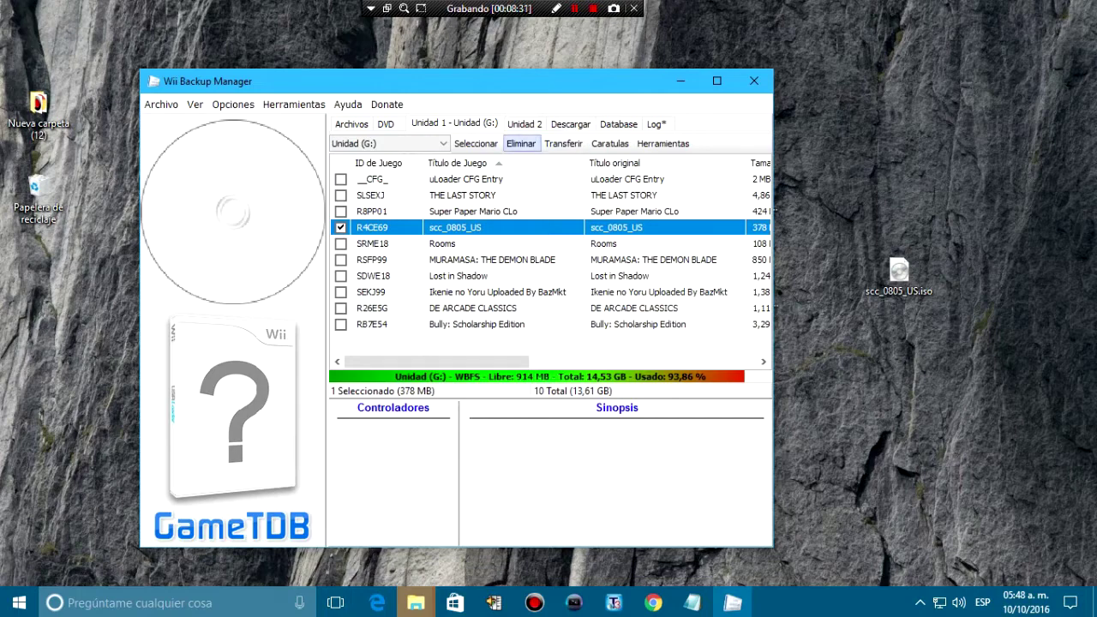
left_click(521, 144)
left_click(557, 163)
left_click(595, 326)
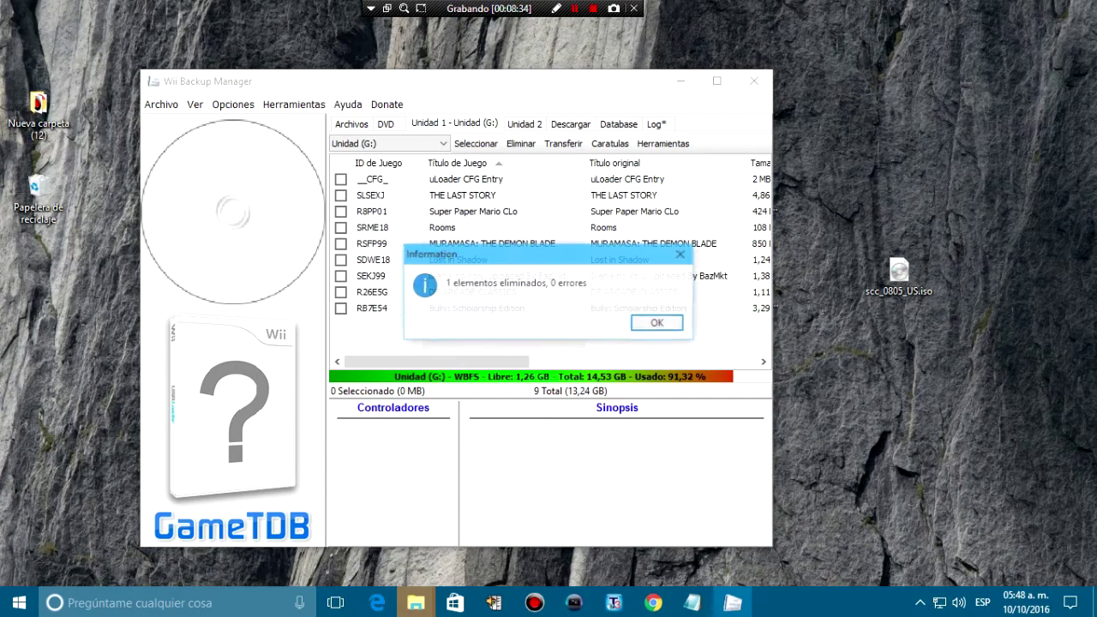
left_click(657, 323)
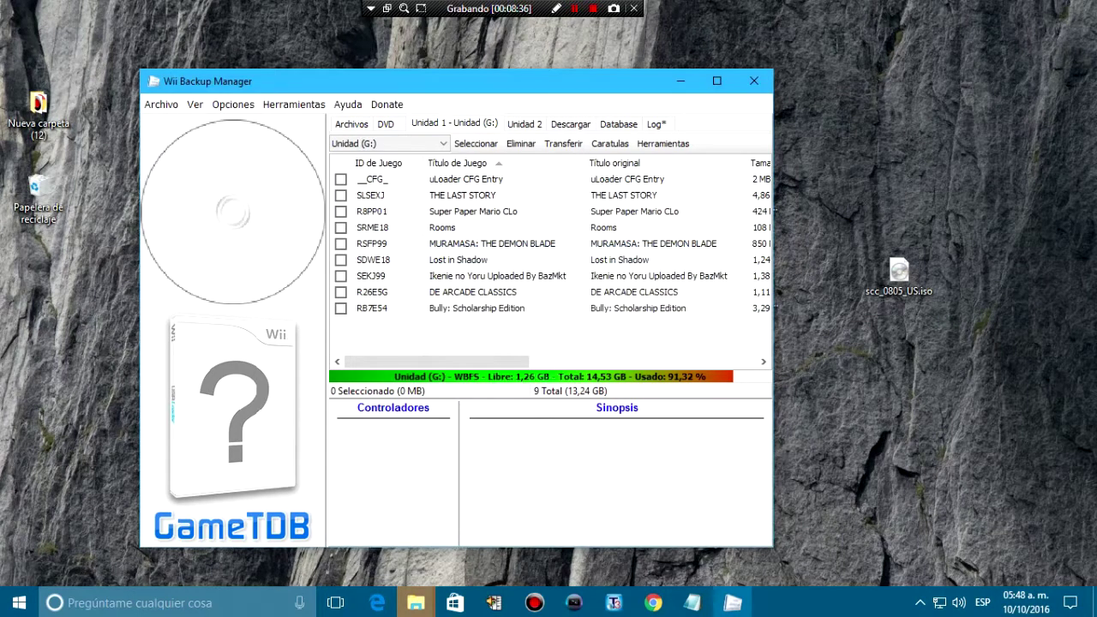
- Load the disc in DVD drive F: as the DVD source
left_click(386, 124)
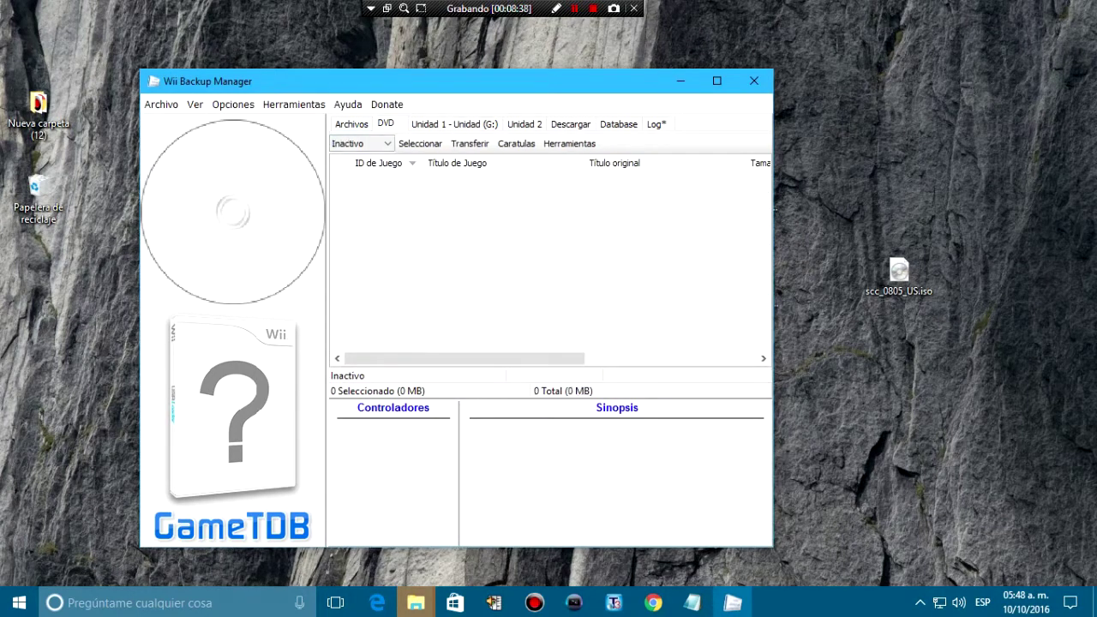
left_click(371, 143)
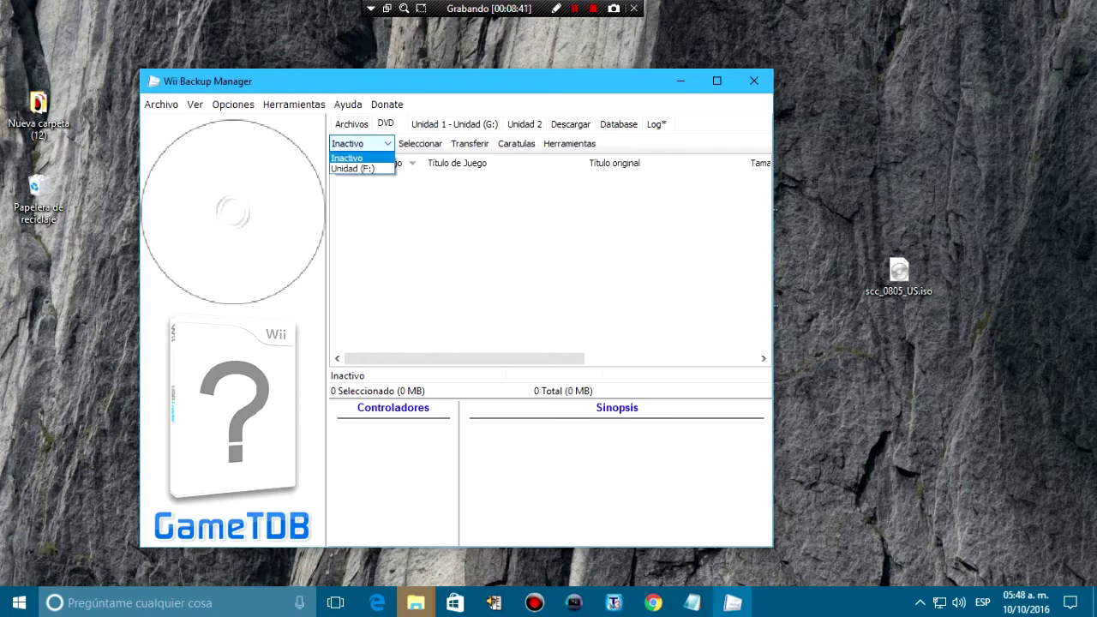
key("Return")
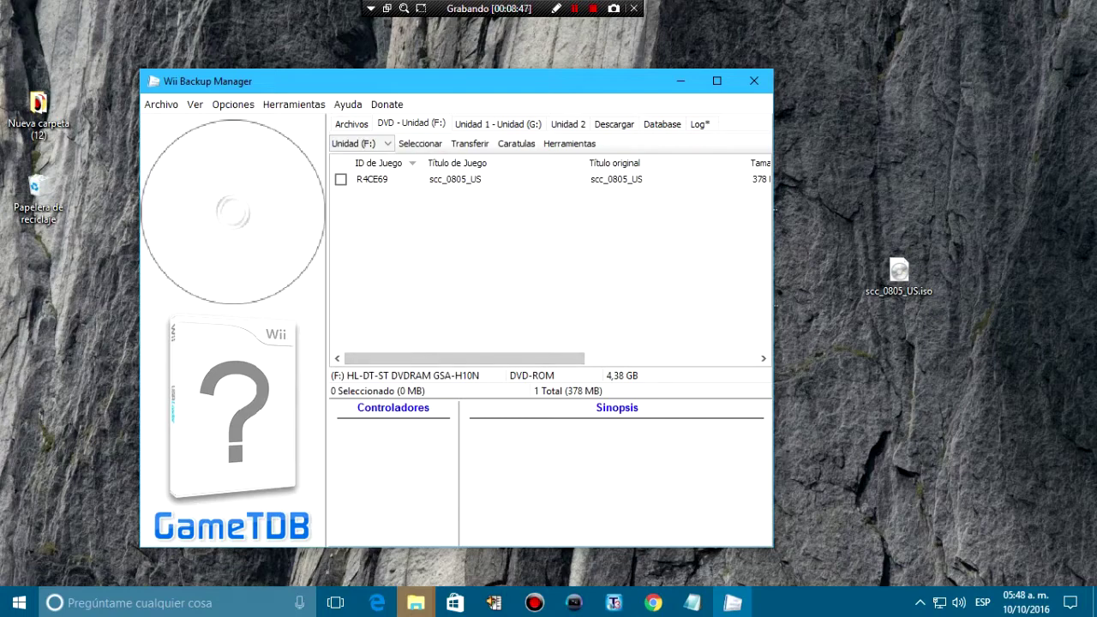
mouse_move(464, 358)
left_mouse_down()
mouse_move(592, 359)
mouse_move(465, 358)
left_mouse_up()
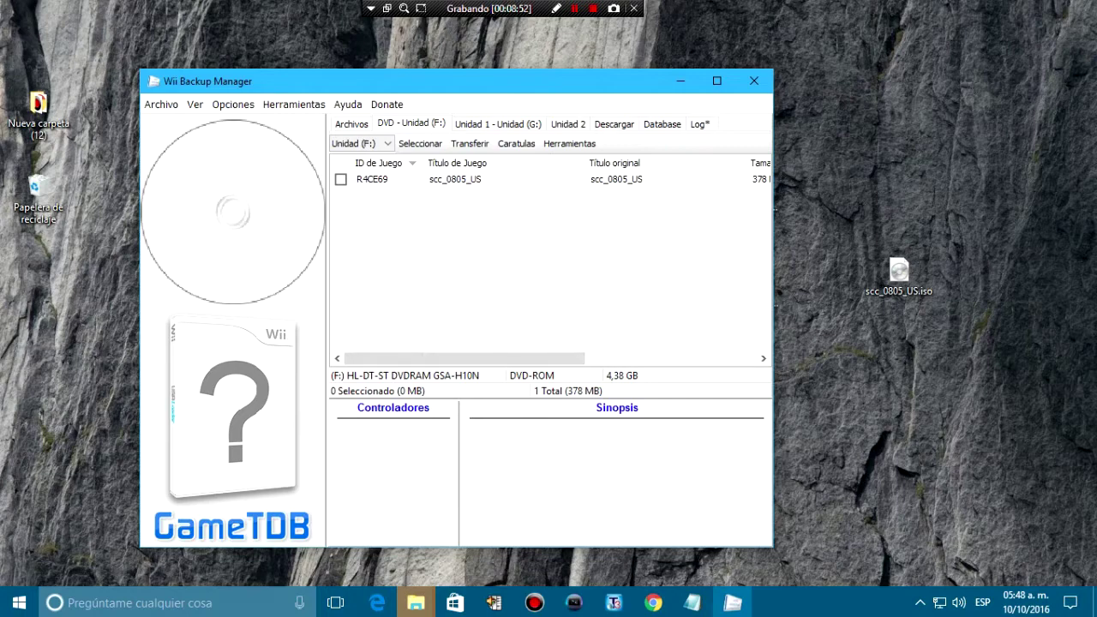
- Mark the disc game scc_0805_US, transfer it to Unidad 1, and close Wii Backup Manager
left_click(340, 179)
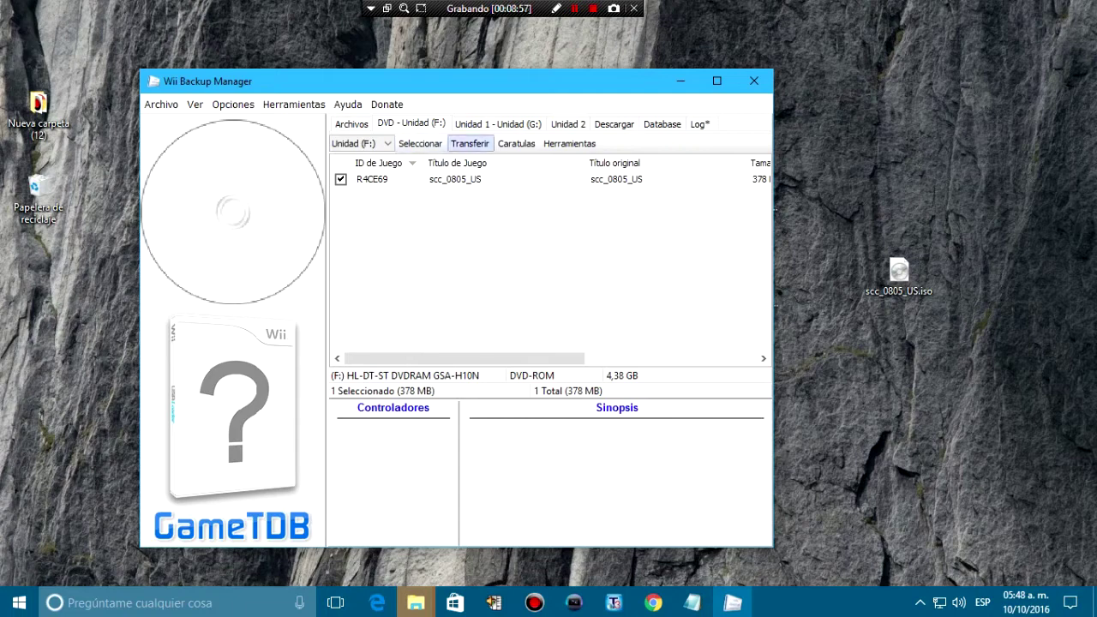
left_click(469, 143)
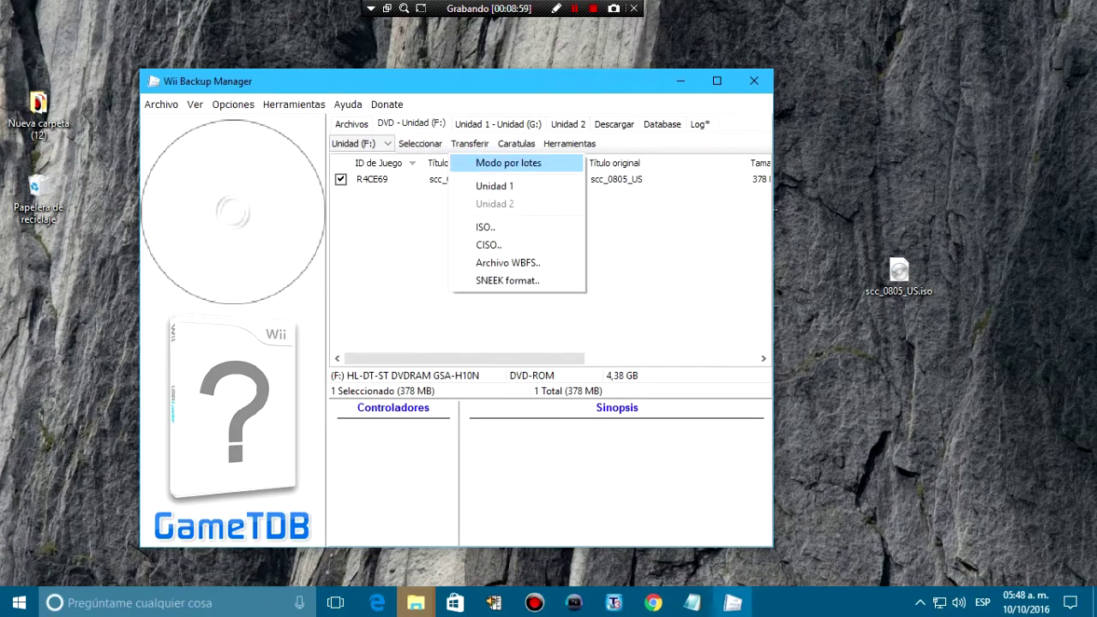
left_click(494, 186)
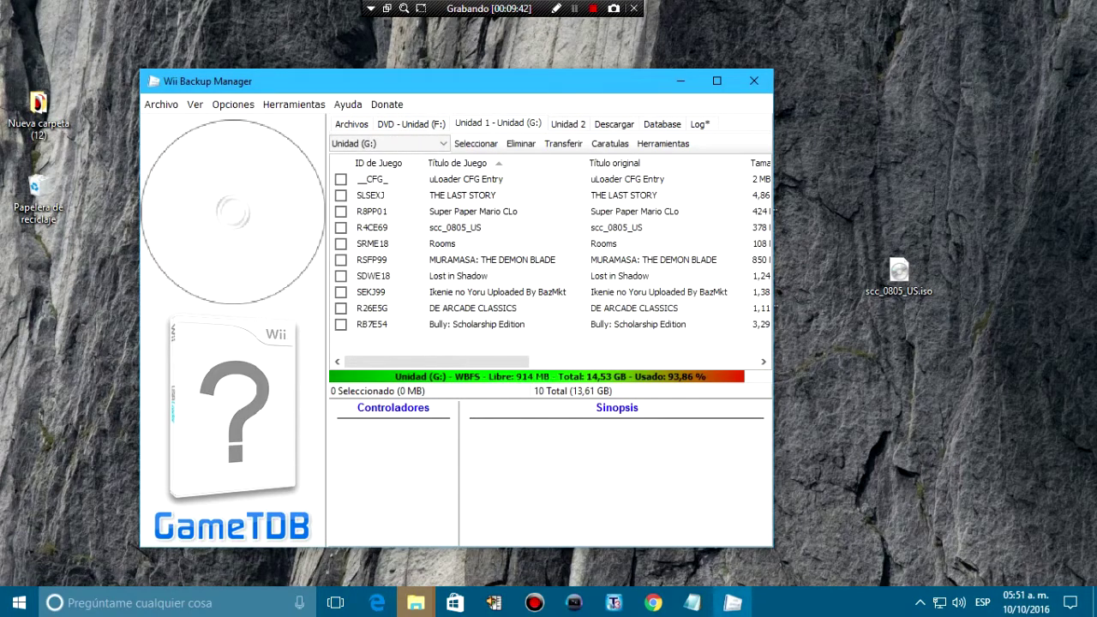
left_click(455, 227)
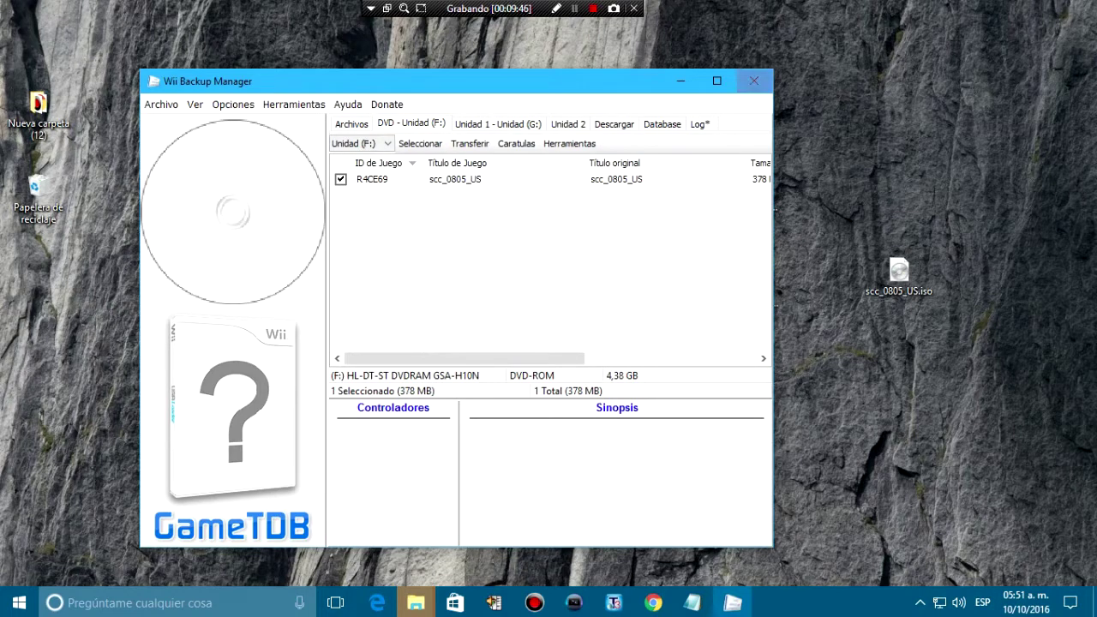
left_click(753, 81)
left_click(642, 316)
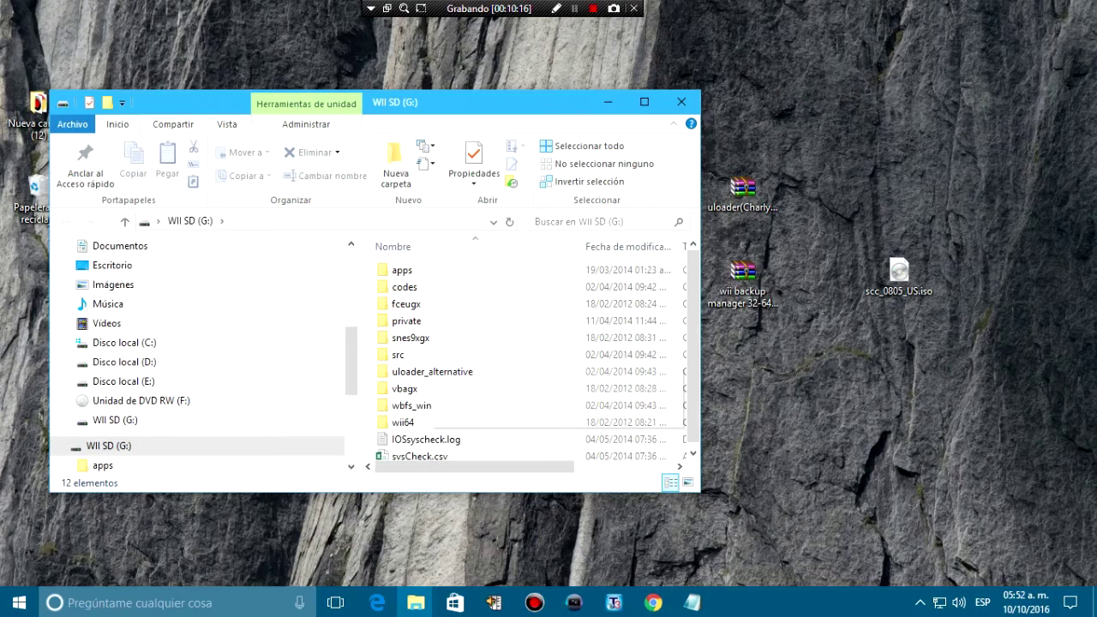
- Open the apps folders of the desktop SD folder and of WII SD (G:), arranging their windows side by side
left_click_drag(506, 102, 594, 229)
left_click(589, 187)
double_click(588, 187)
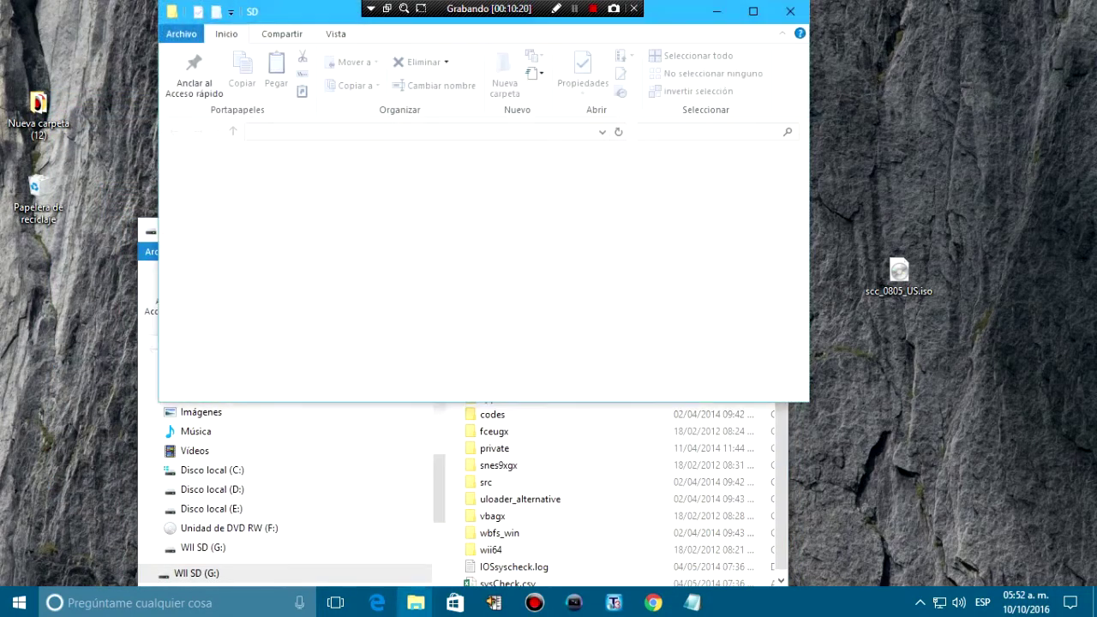
double_click(510, 179)
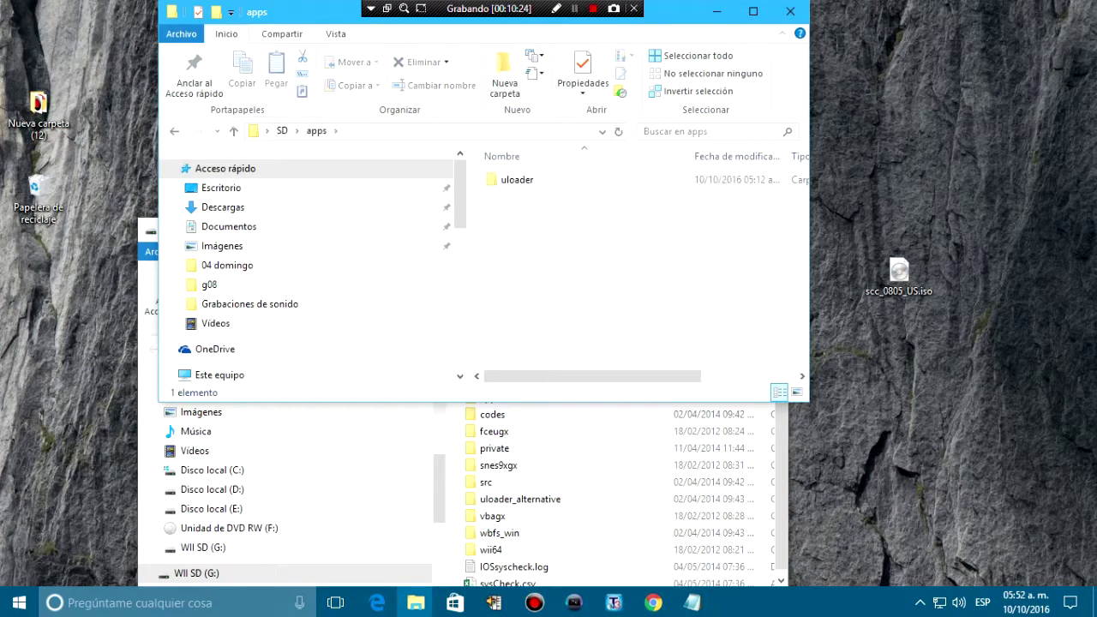
left_click_drag(317, 12, 547, 108)
left_click_drag(257, 229, 153, 93)
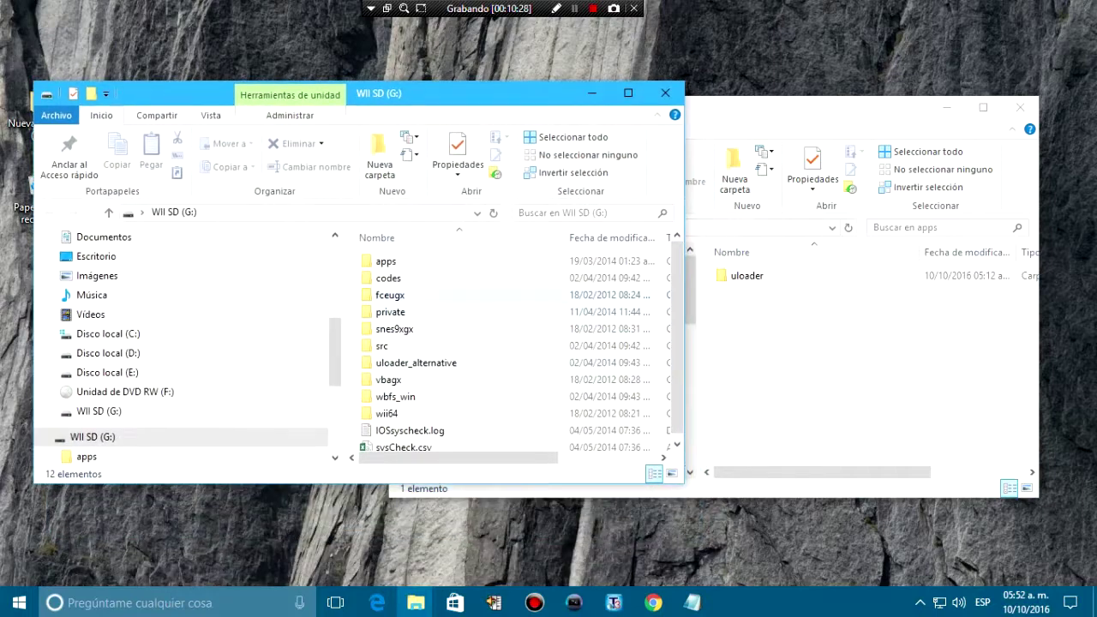
double_click(386, 261)
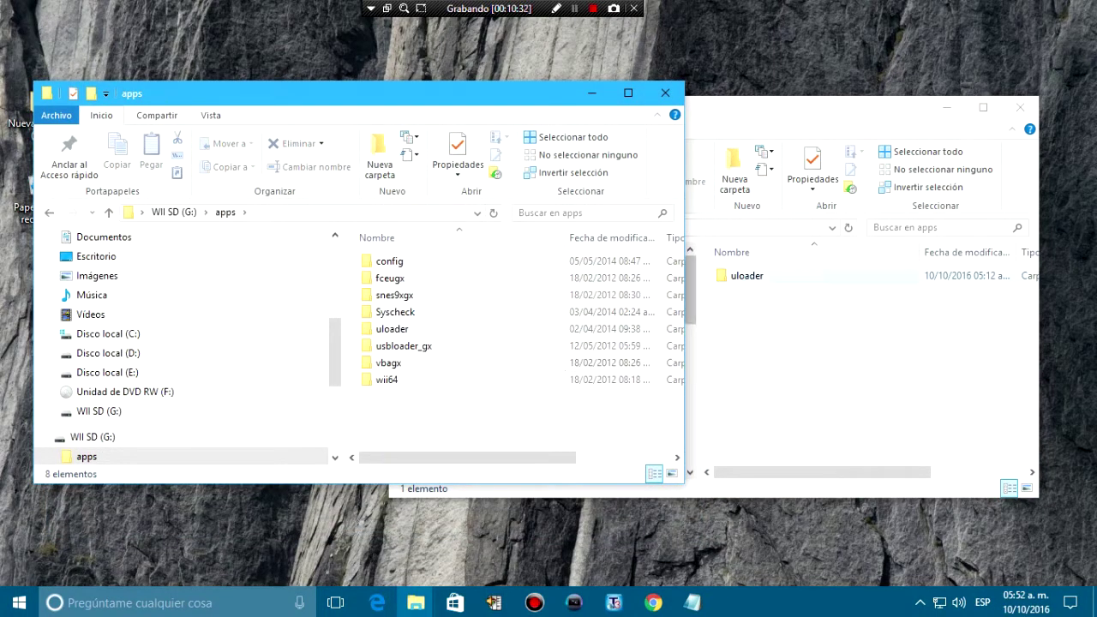
- Copy the uloader folder into apps on WII SD (G:), replacing the existing files, and close both folder windows
left_click_drag(744, 276, 450, 441)
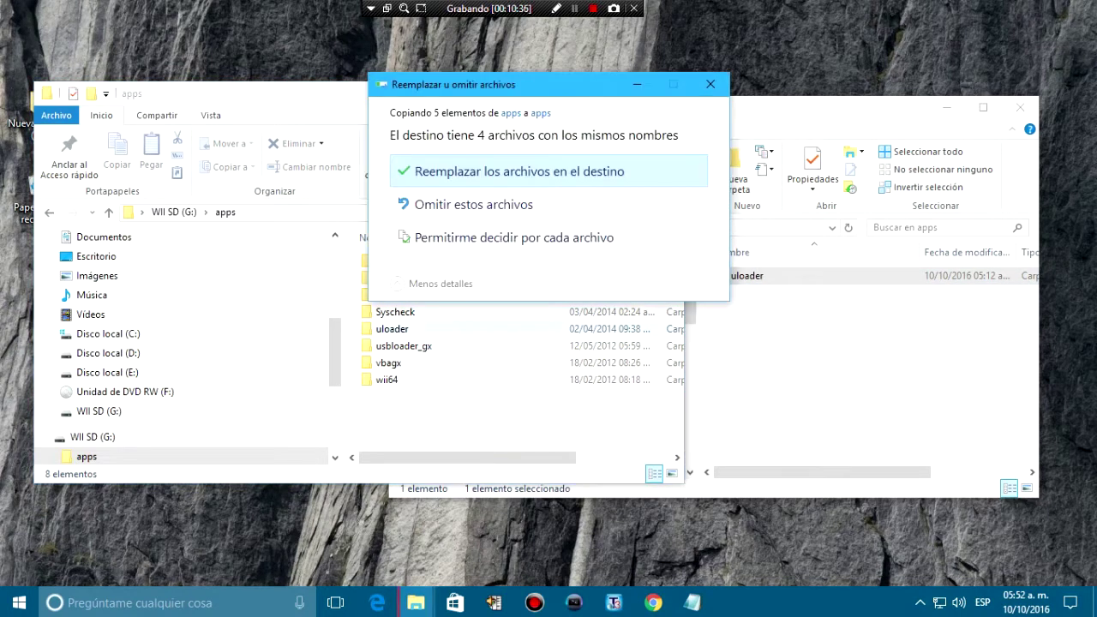
left_click(519, 172)
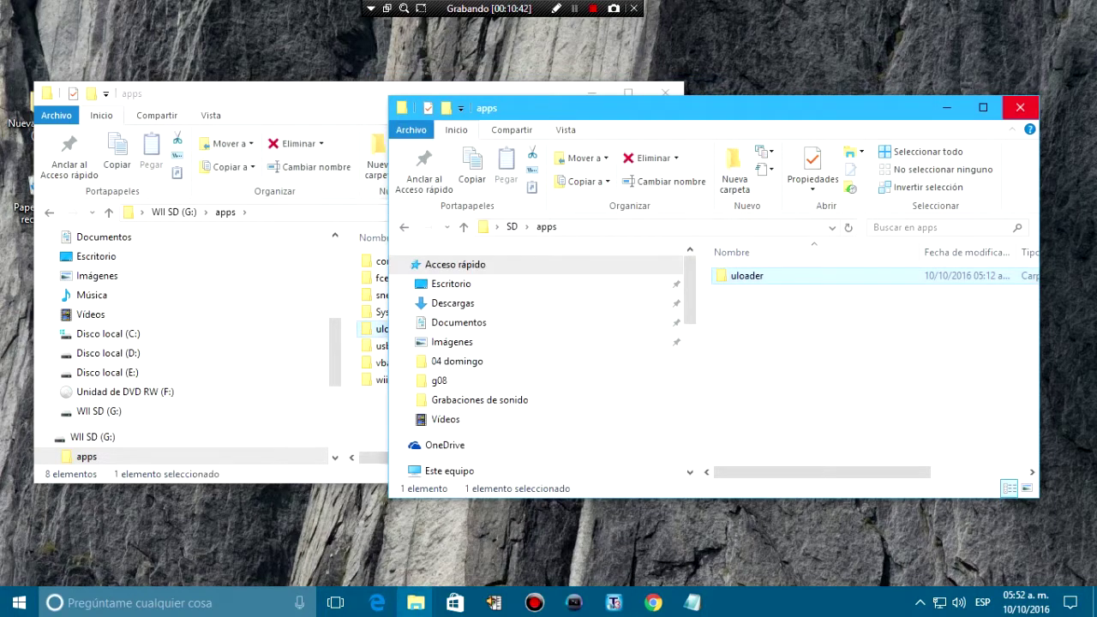
left_click(1020, 107)
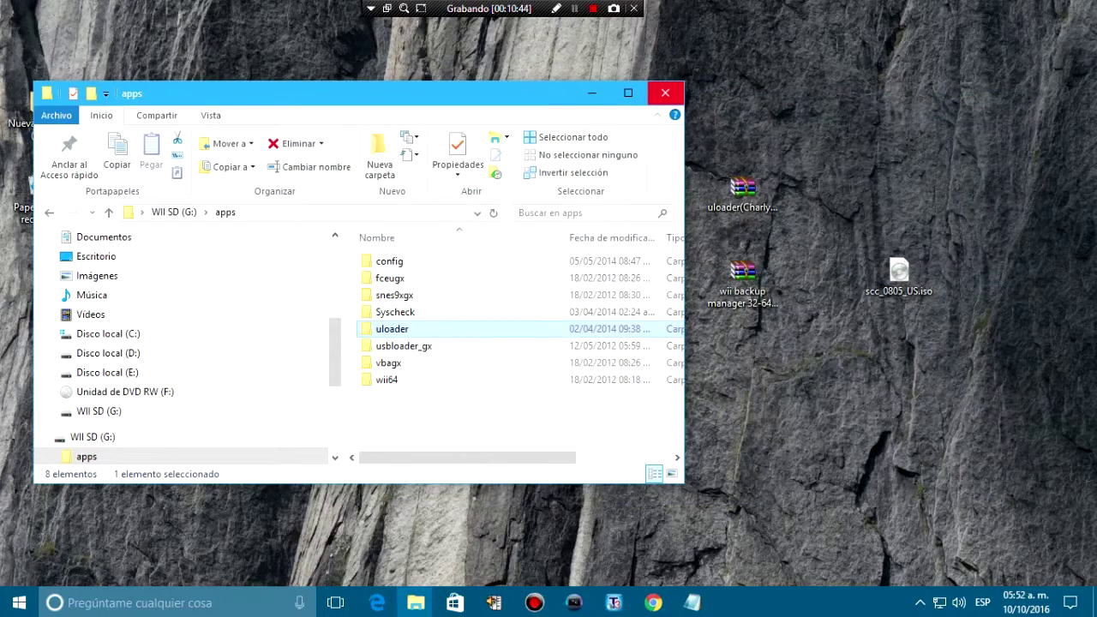
left_click(665, 93)
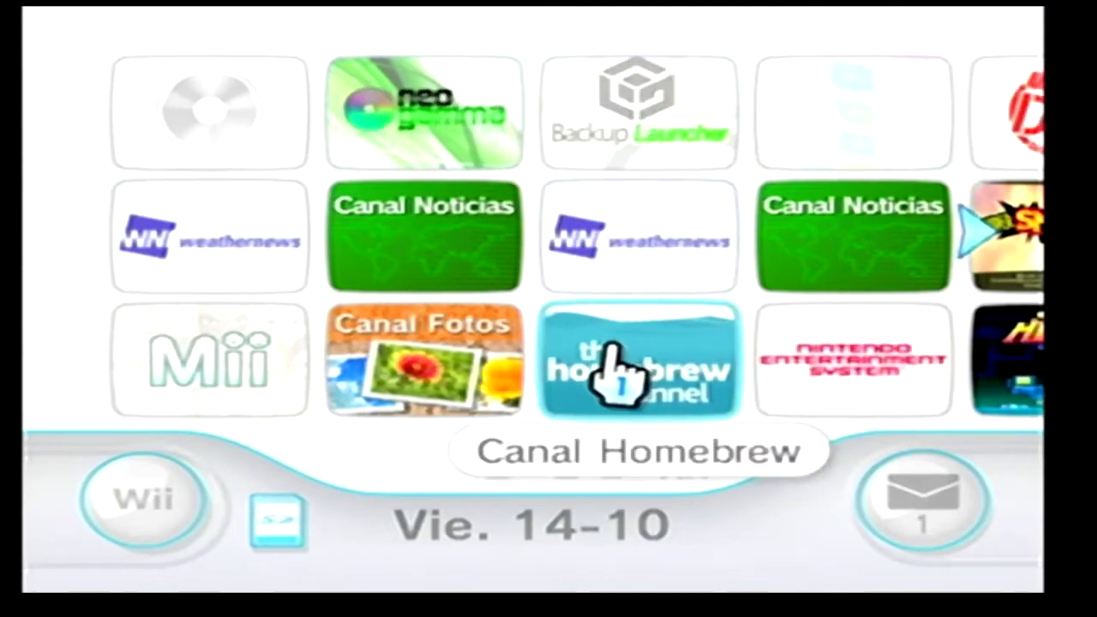
- Open the Homebrew Channel from the Wii Menu
left_click(619, 353)
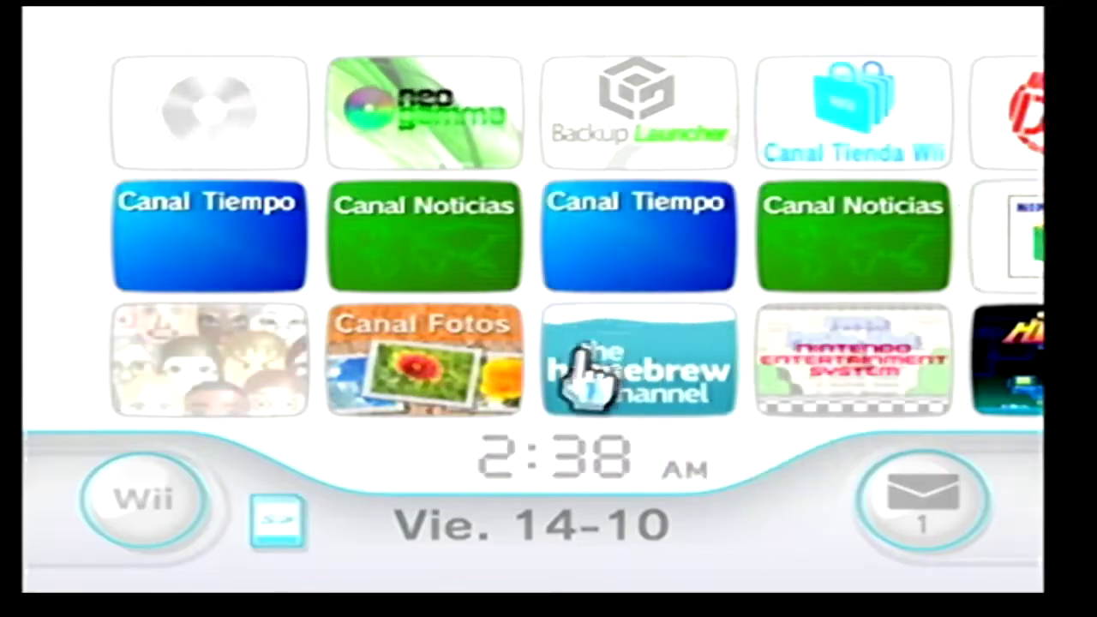